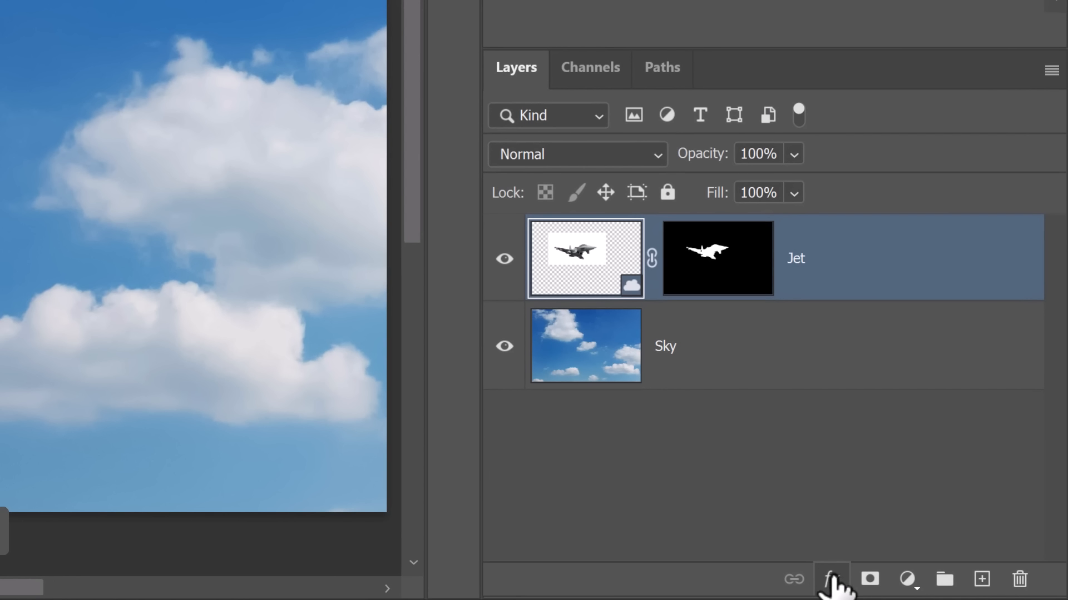
# In the Jet layer's Blending Options, split the underlying layer's white Blend If slider to 157 / 190 and apply it.
pyautogui.click(832, 581)
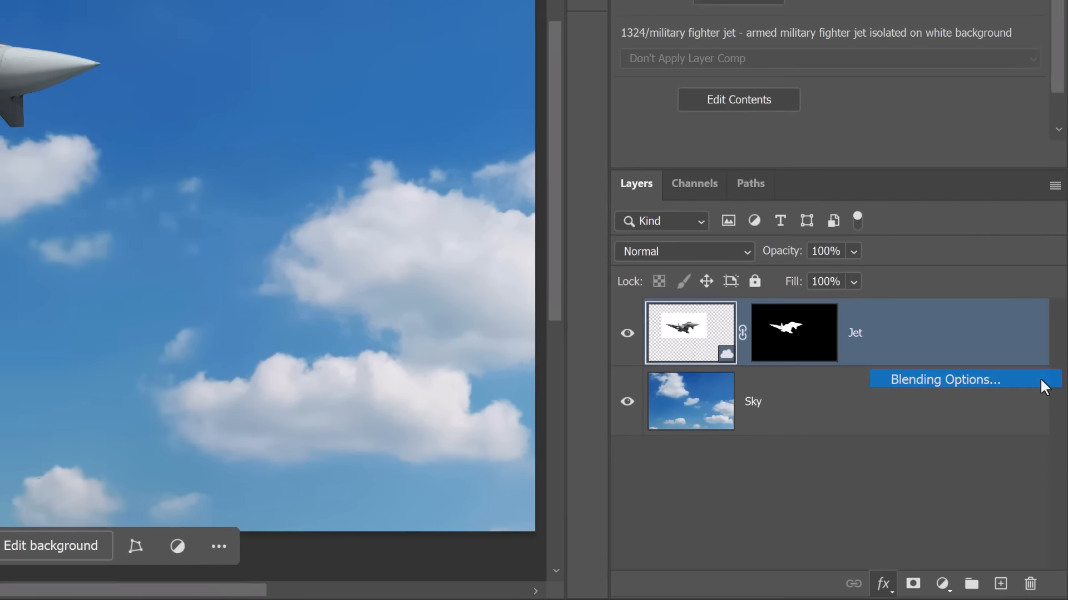
pyautogui.click(909, 319)
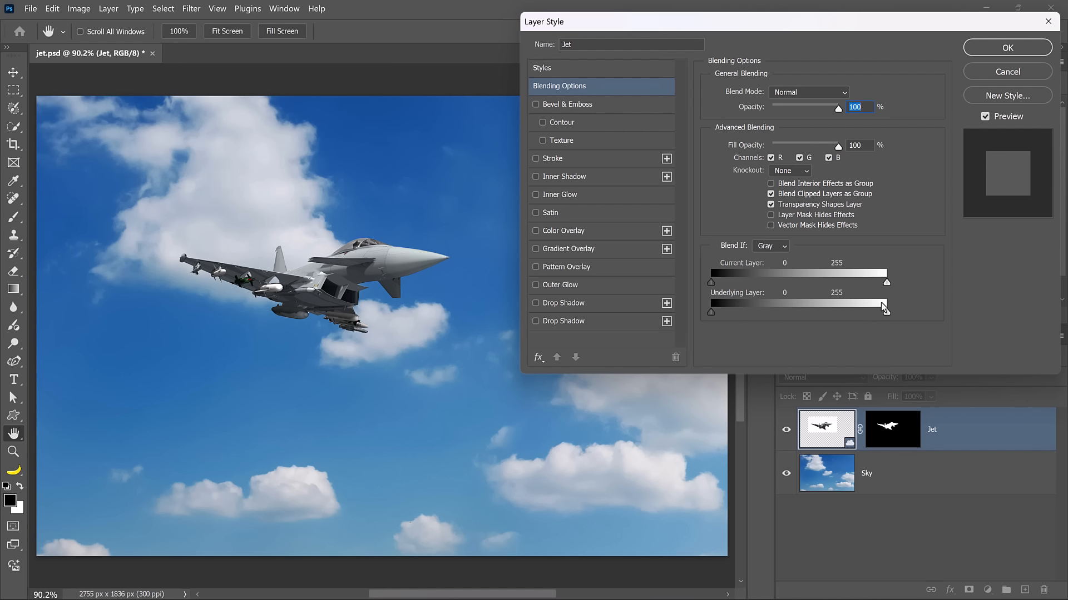
pyautogui.moveTo(884, 310); pyautogui.dragTo(820, 315)
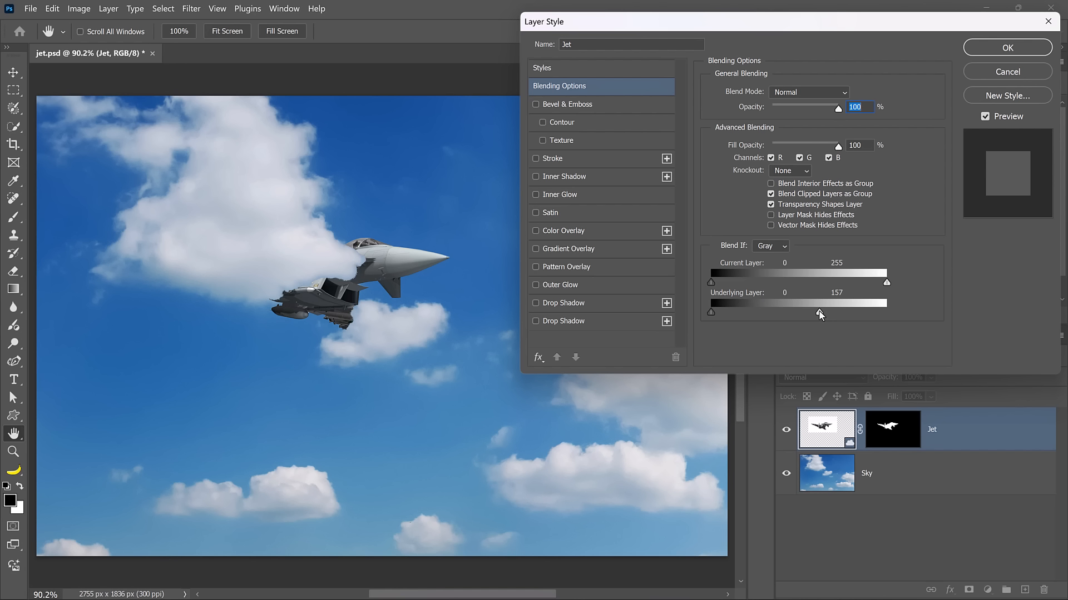
pyautogui.press('alt')
pyautogui.moveTo(821, 316); pyautogui.dragTo(844, 316)
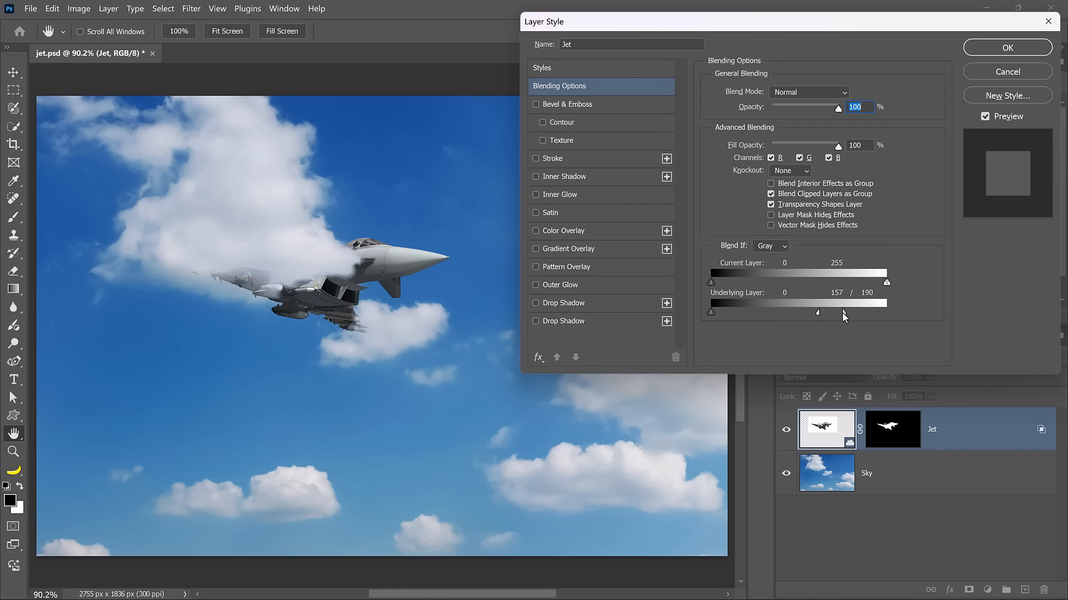
pyautogui.click(1008, 48)
pyautogui.moveTo(392, 273); pyautogui.dragTo(439, 248)
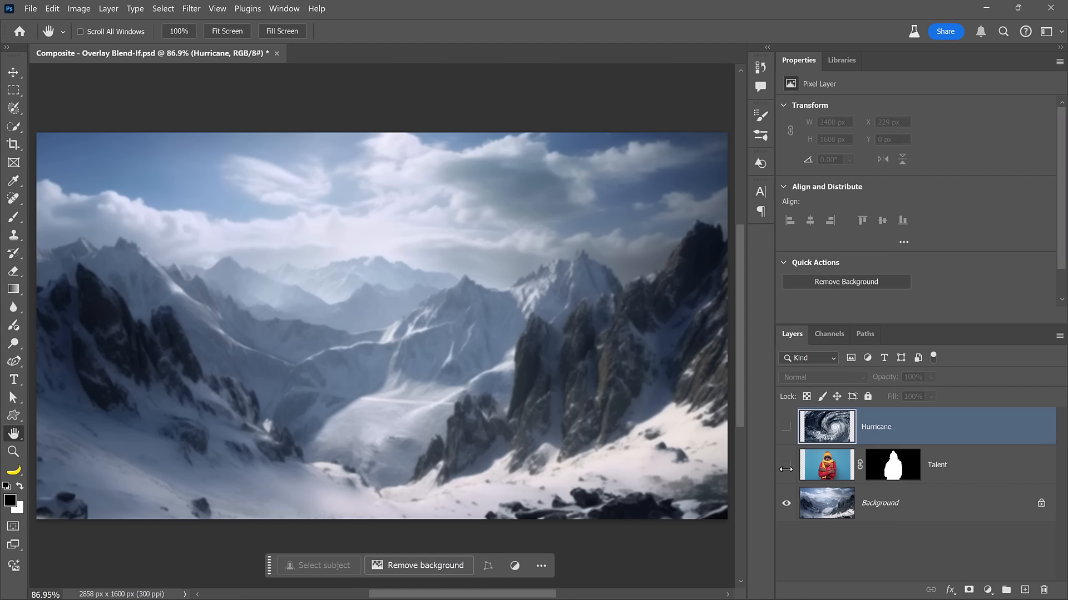
# Show the Talent and Hurricane layers and clip the Hurricane layer to the Talent layer.
pyautogui.click(786, 464)
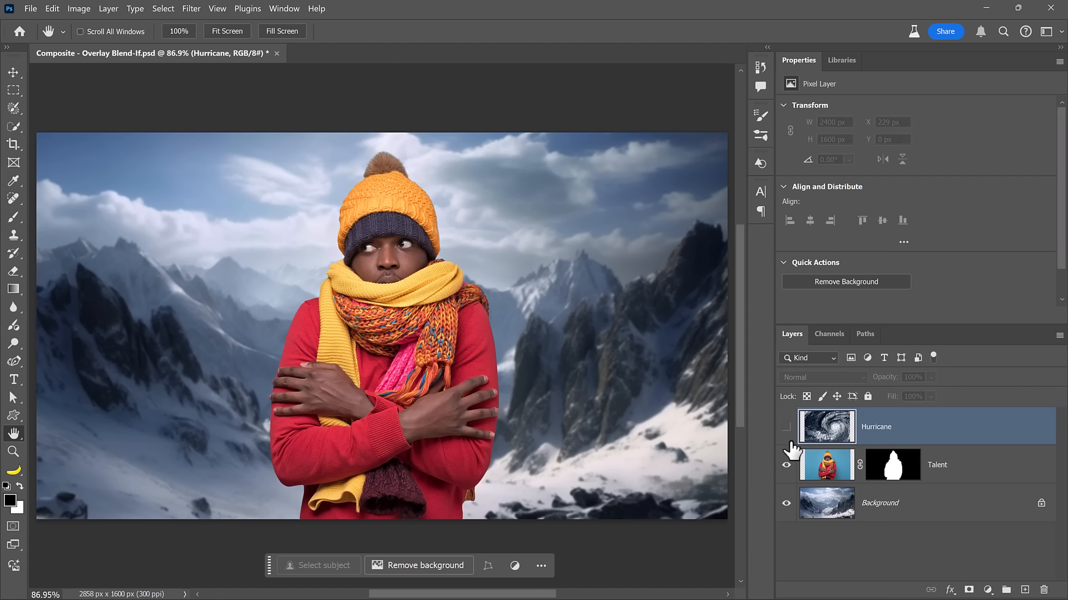
pyautogui.click(786, 426)
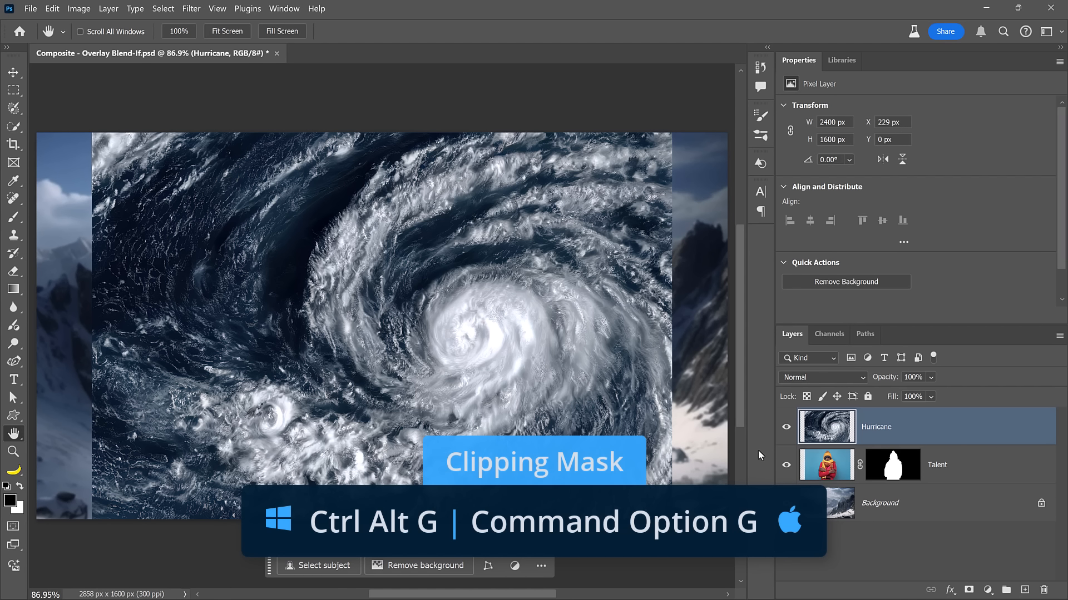
pyautogui.hotkey('ctrl', 'alt', 'g')
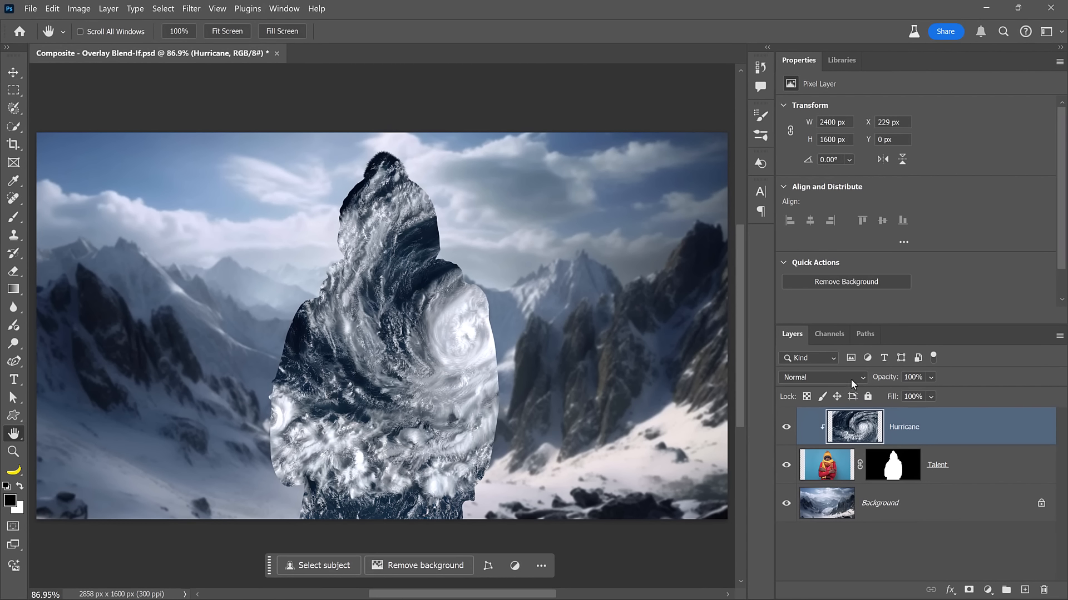
# Set the Hurricane layer to Screen and fade it out of Talent's dark areas by splitting the underlying layer's black Blend If slider from 26.
pyautogui.click(862, 377)
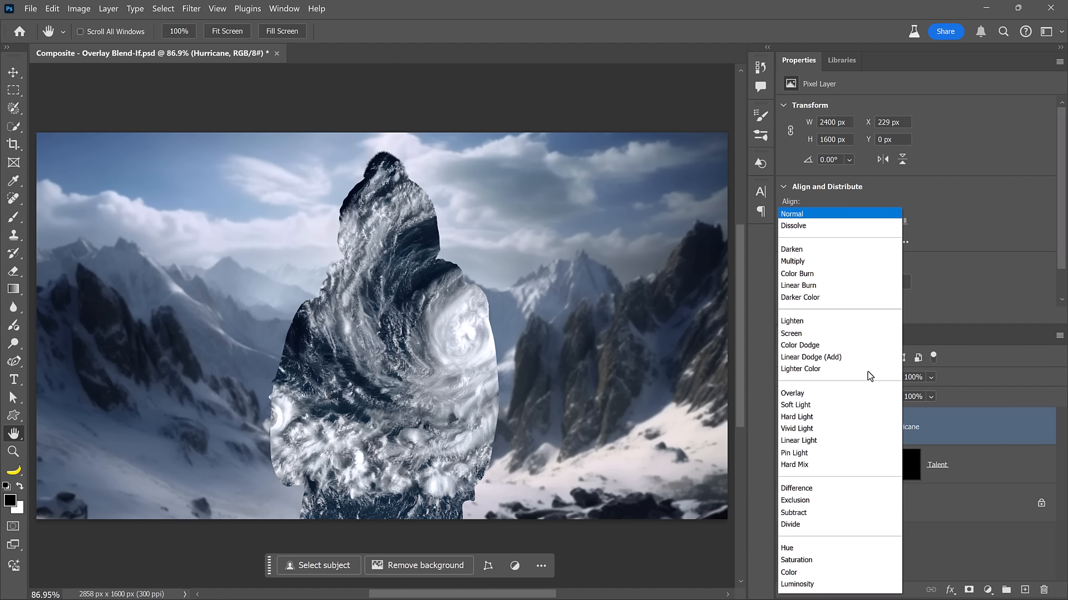
pyautogui.click(896, 333)
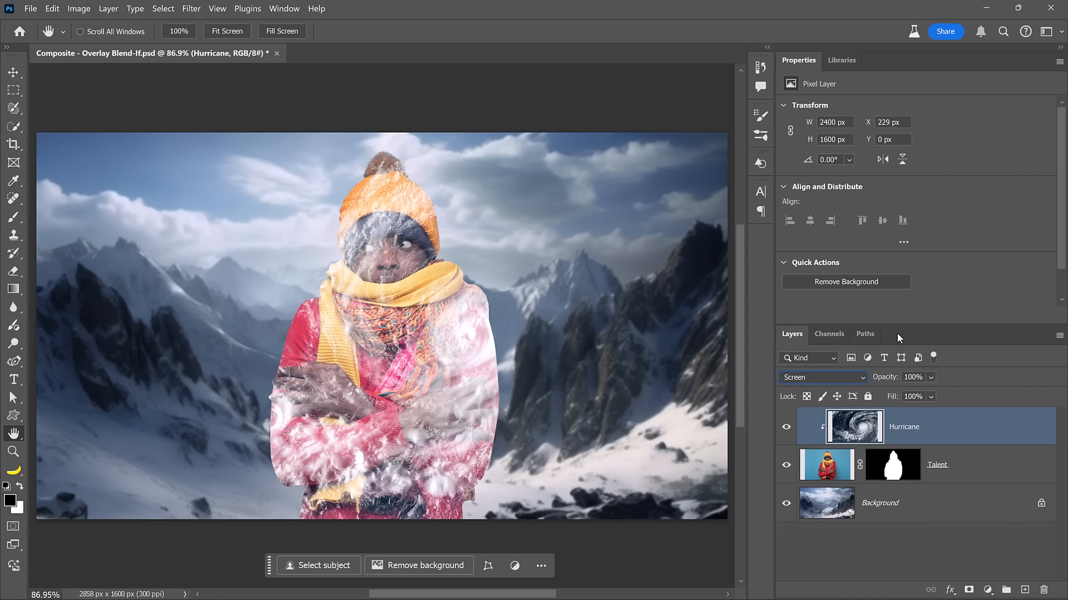
pyautogui.doubleClick(957, 438)
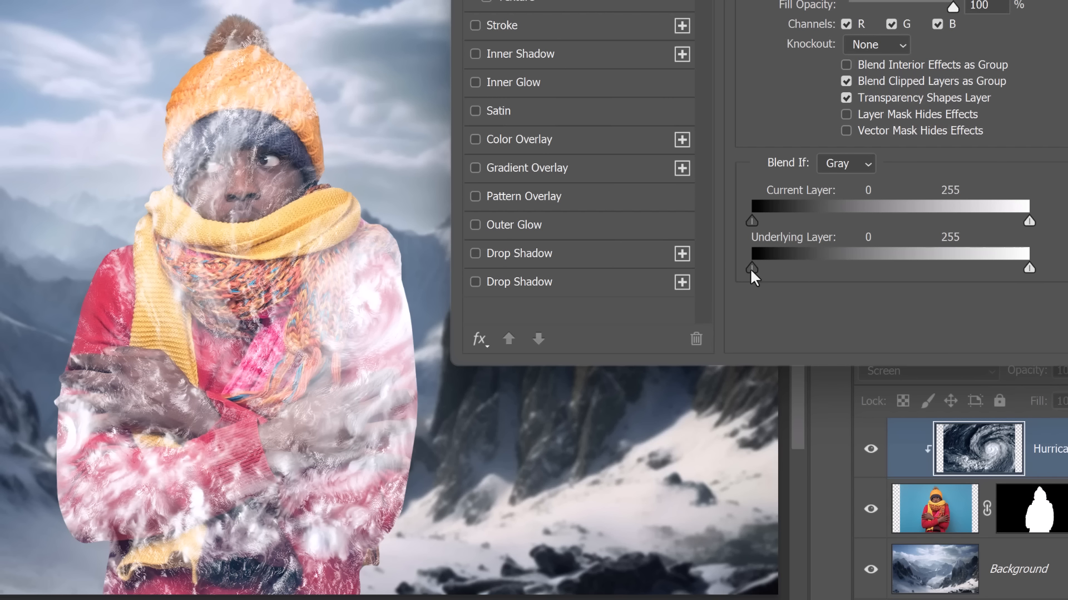
pyautogui.moveTo(750, 268); pyautogui.dragTo(779, 272)
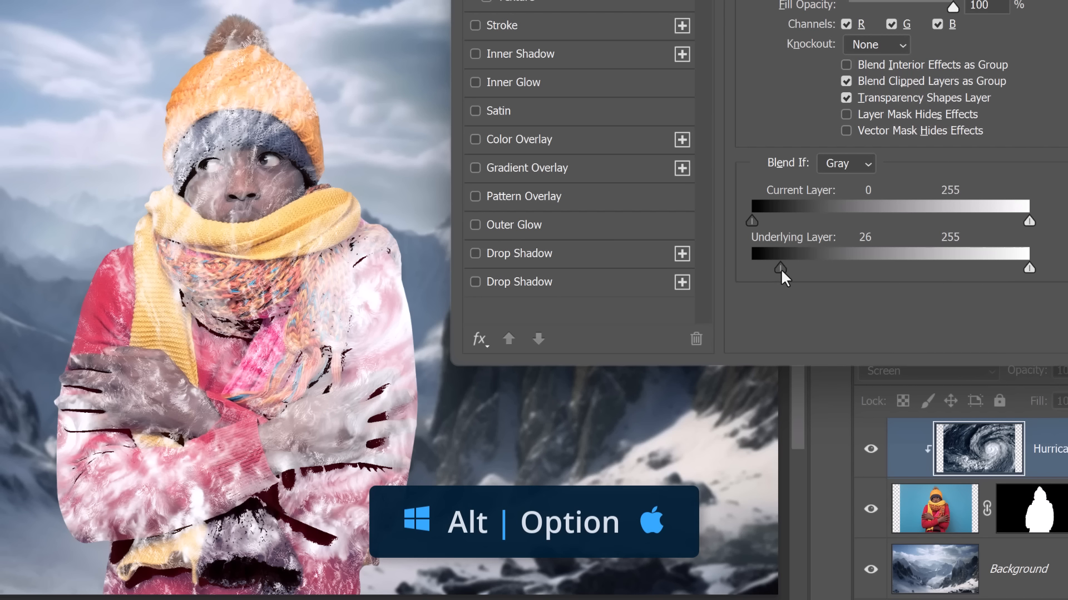
pyautogui.moveTo(781, 268); pyautogui.dragTo(889, 265)
pyautogui.press('Return')
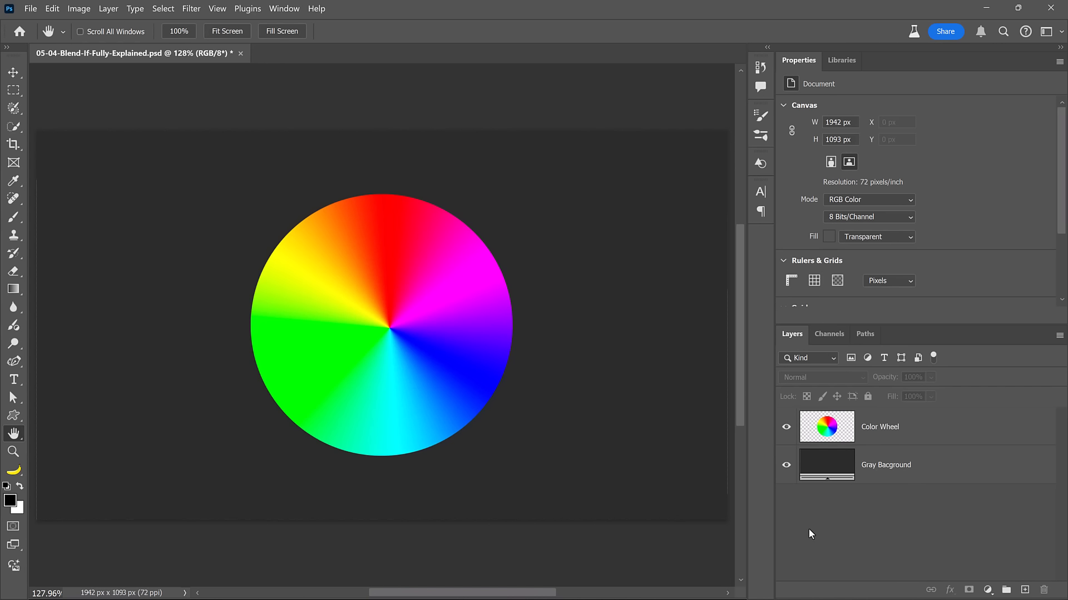
# Examine the channels offered by Blend If in the Color Wheel layer's Blending Options and cancel without changes.
pyautogui.doubleClick(985, 442)
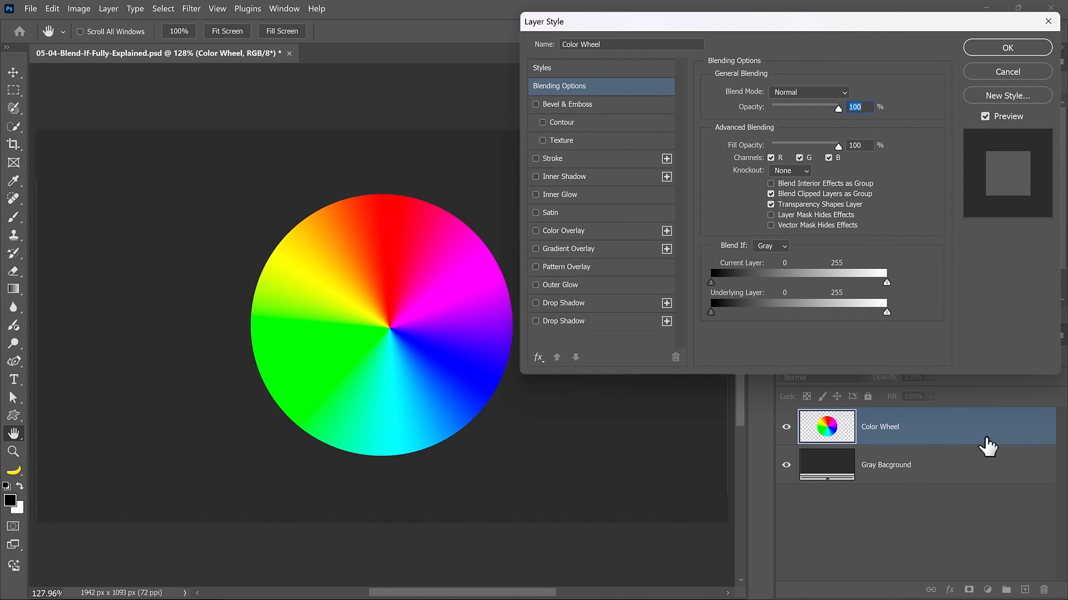
pyautogui.click(788, 245)
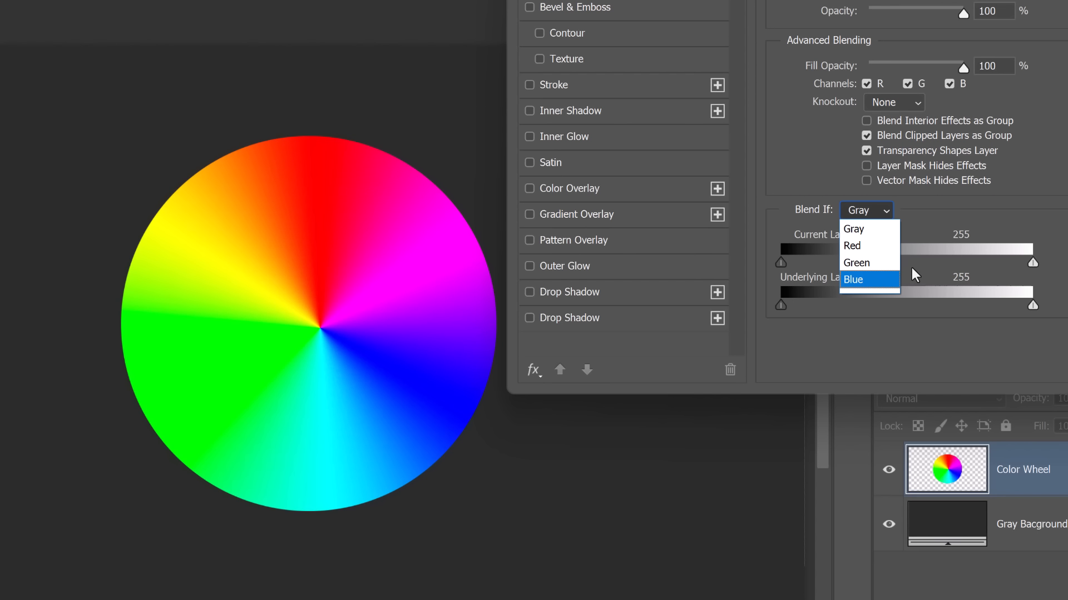
pyautogui.press('Escape')
pyautogui.press('Escape')
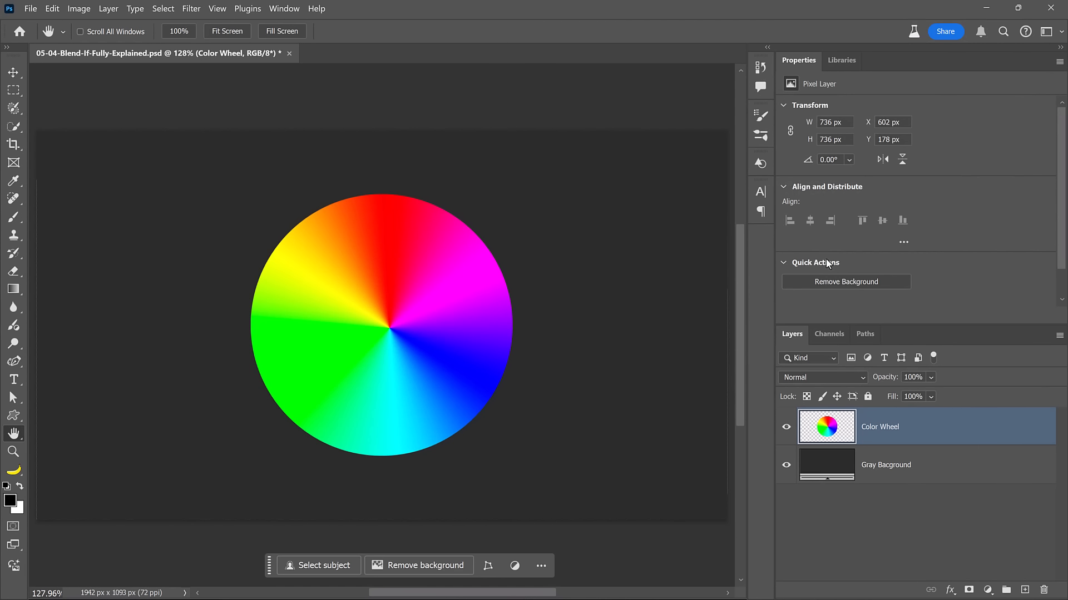
# View the colour wheel's Red, Green and Blue channels individually.
pyautogui.click(831, 337)
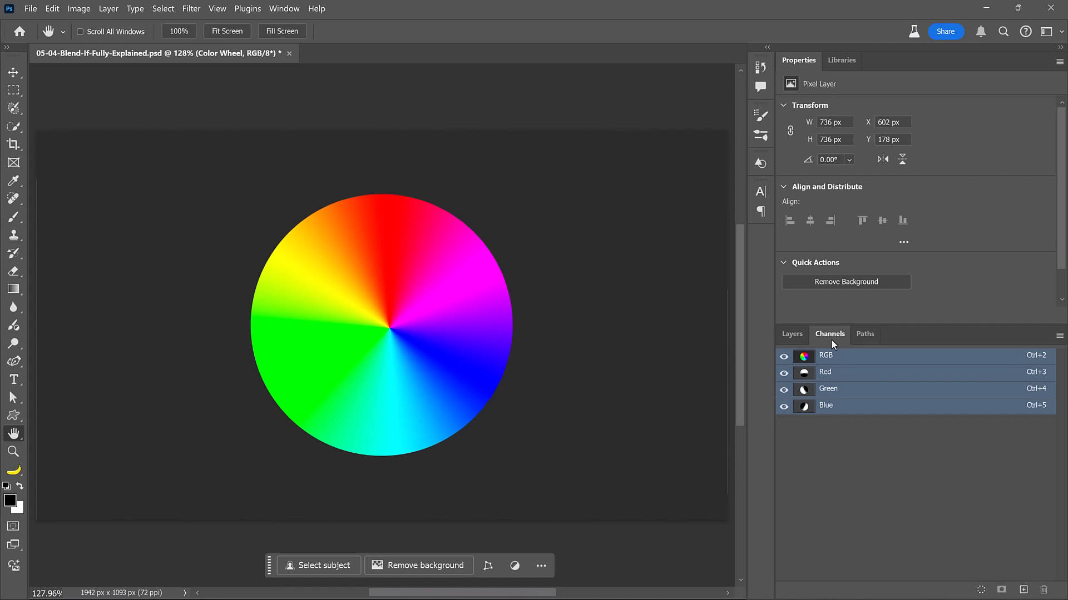
pyautogui.click(827, 374)
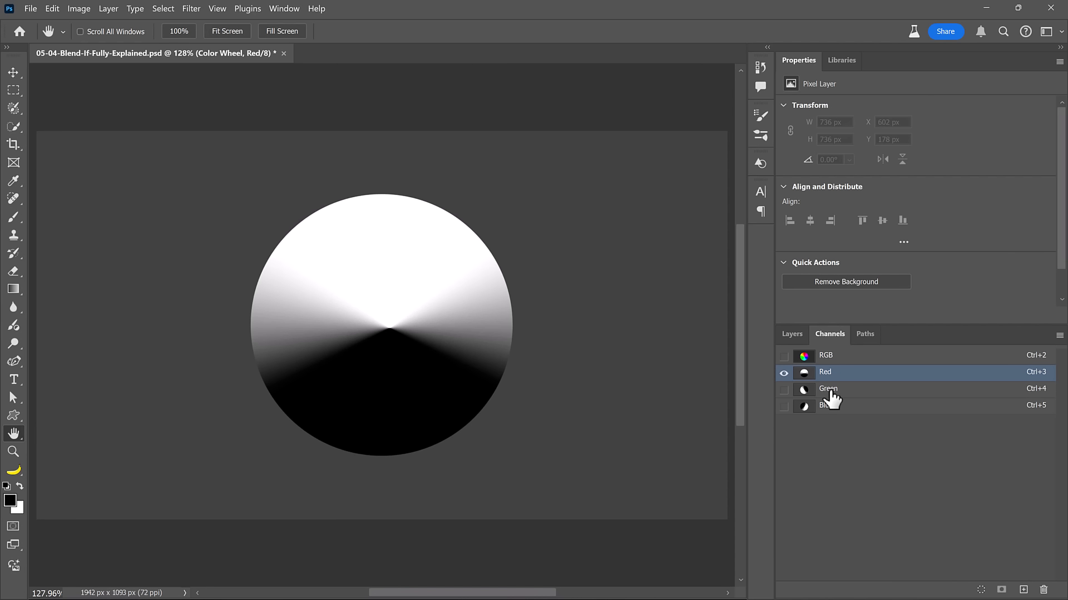
pyautogui.click(830, 398)
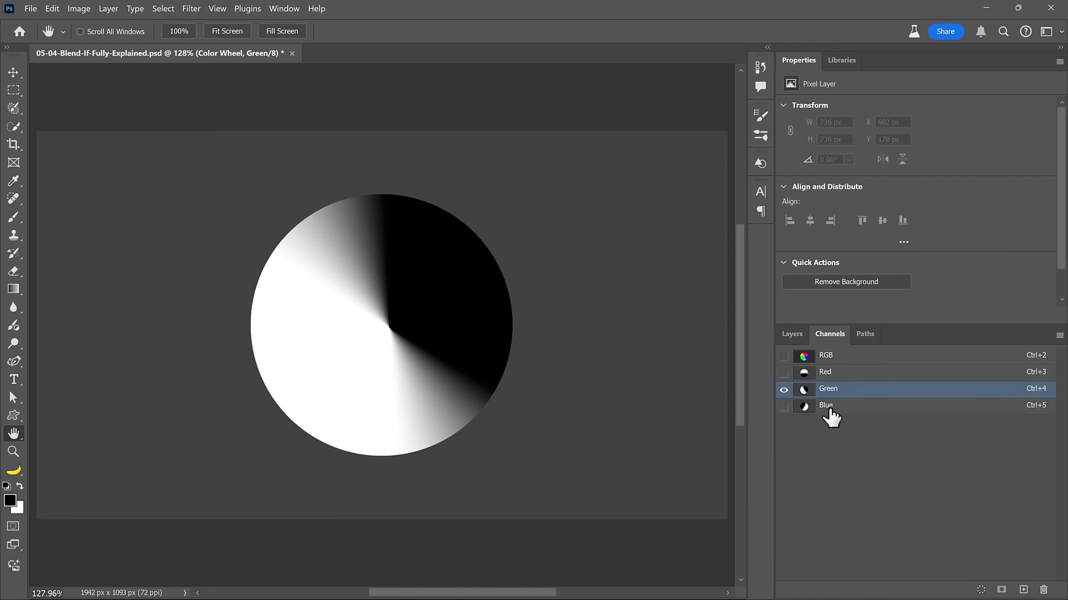
pyautogui.click(829, 411)
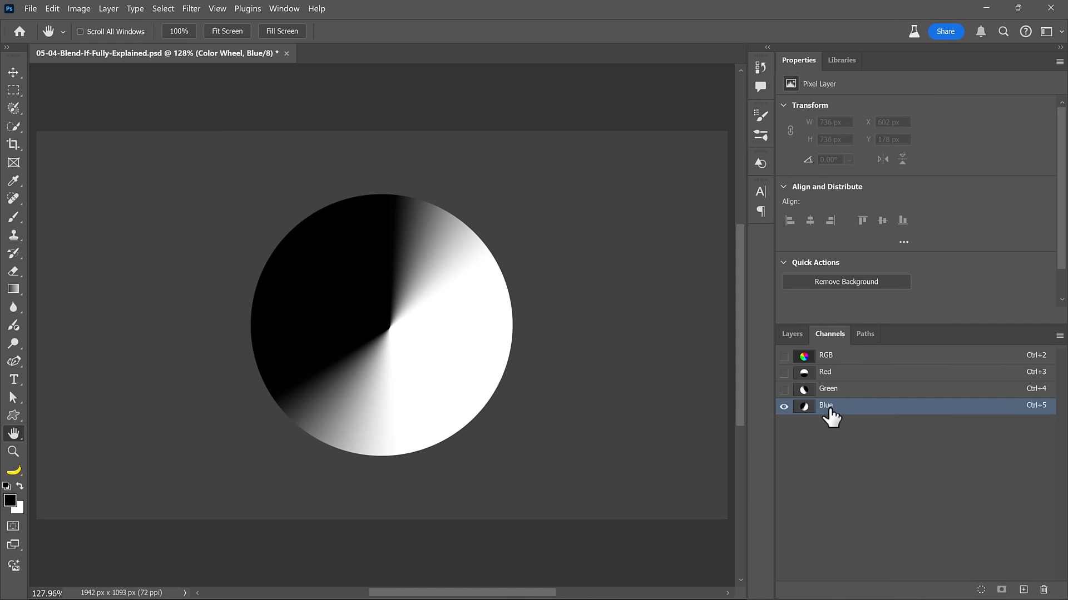
# Compare the Red, Green and Blue channels in turn with the RGB composite, ending on the composite with the layer list displayed.
pyautogui.click(827, 373)
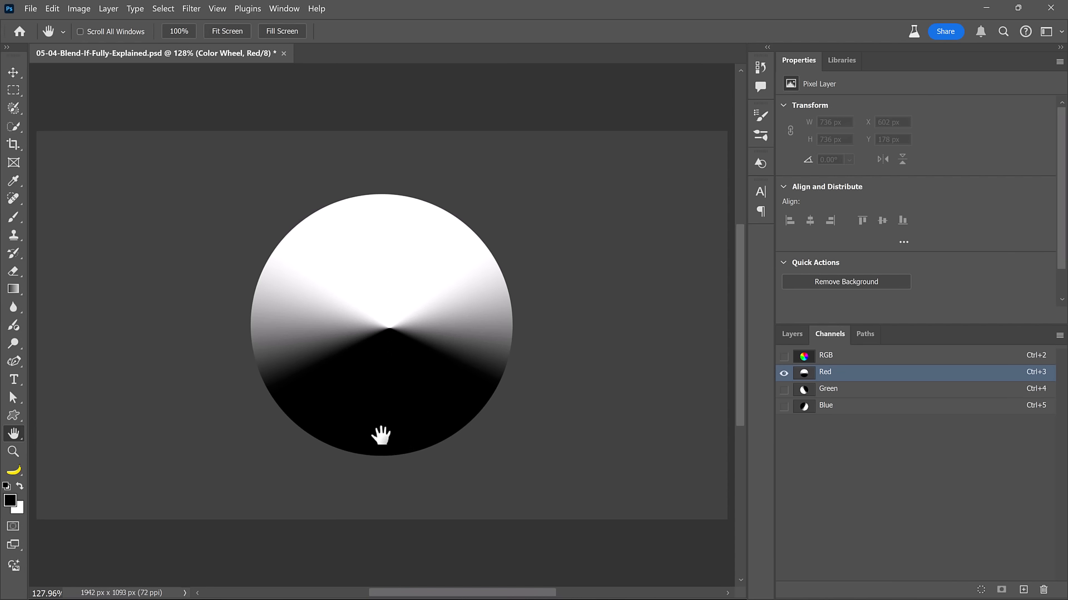
pyautogui.click(823, 361)
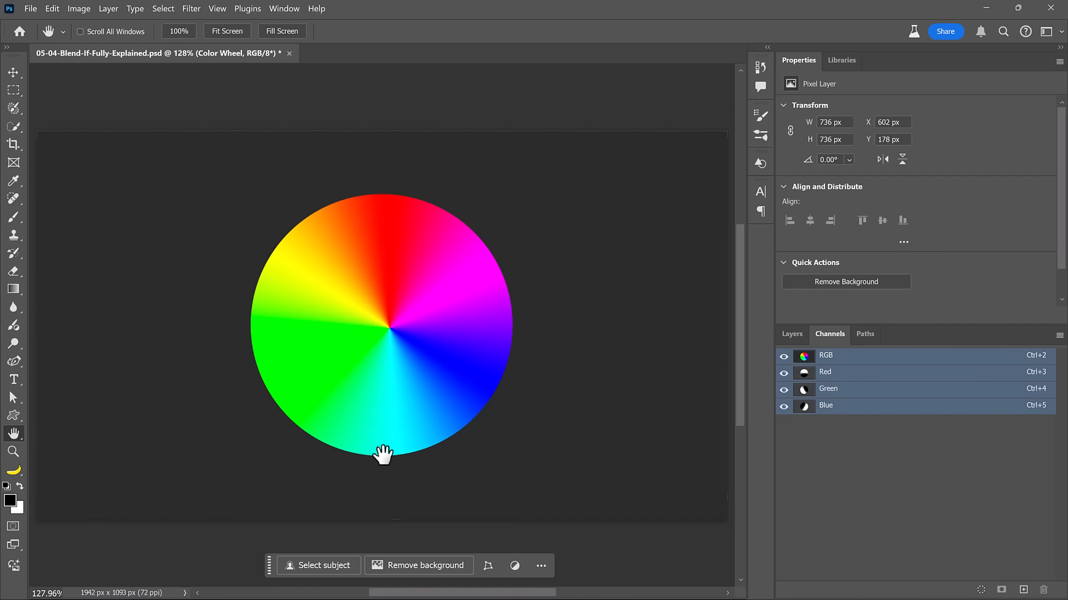
pyautogui.click(829, 390)
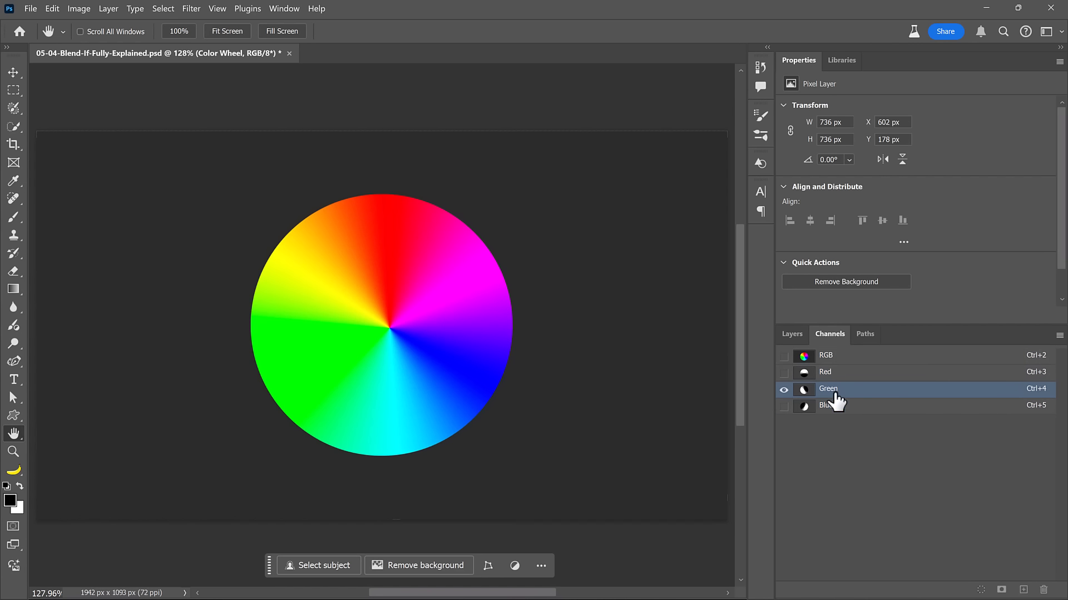
pyautogui.click(828, 359)
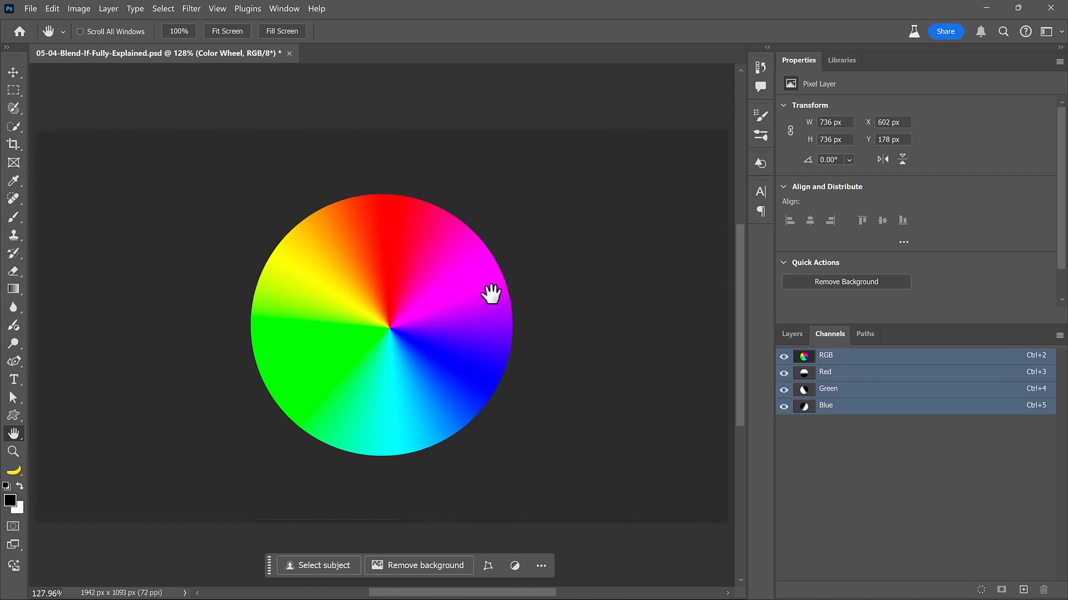
pyautogui.click(835, 403)
pyautogui.click(840, 359)
pyautogui.hotkey('ctrl', '5')
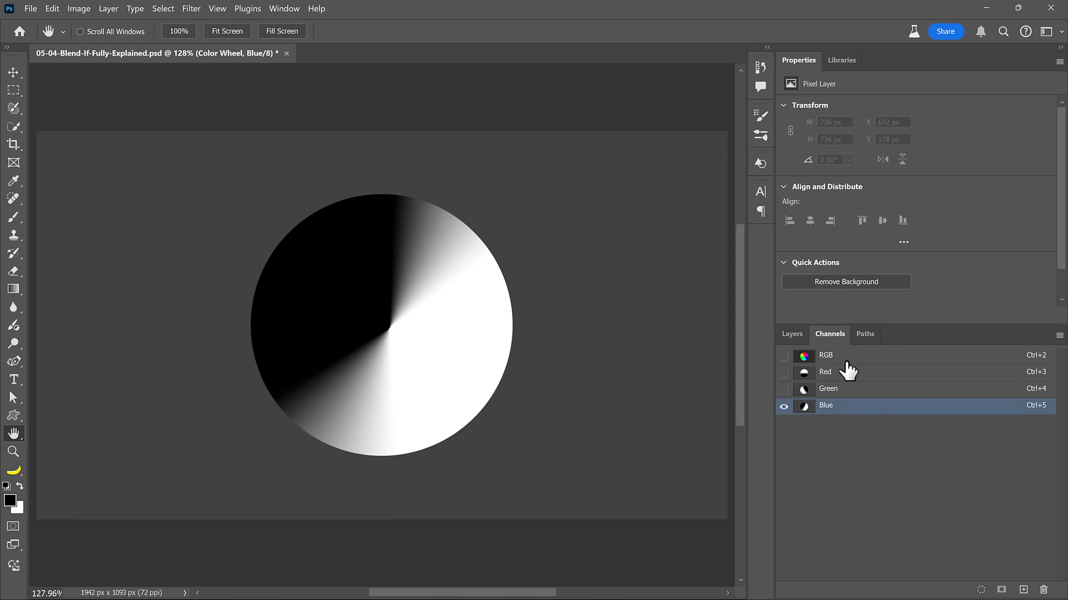
pyautogui.click(847, 361)
pyautogui.click(795, 335)
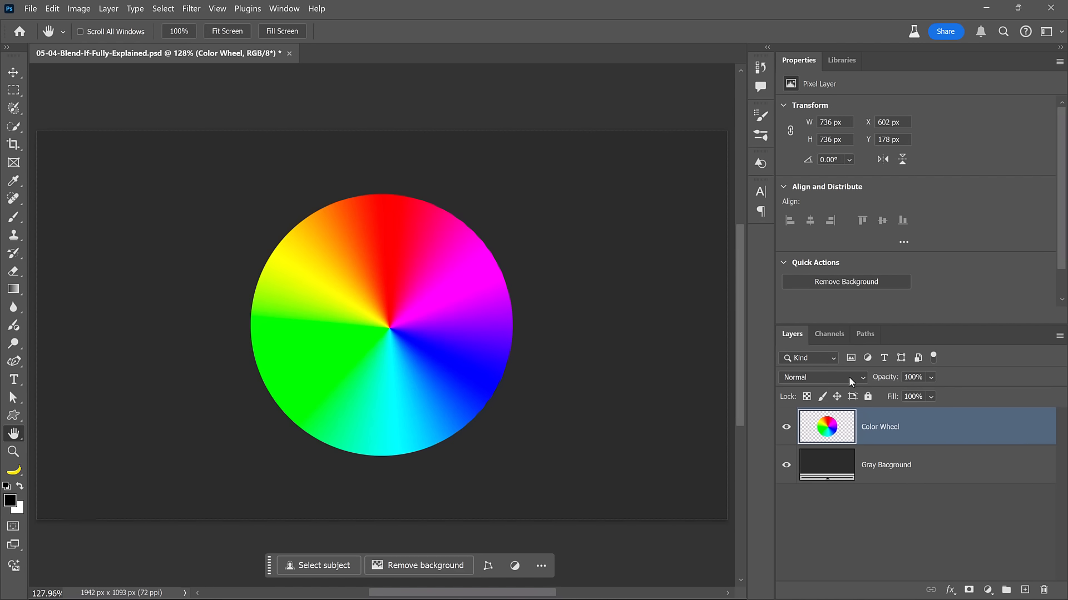
# Try Red Blend If on the Color Wheel: raise the current layer's black slider to 255, reset it to 0, and split the white slider from 145.
pyautogui.doubleClick(958, 438)
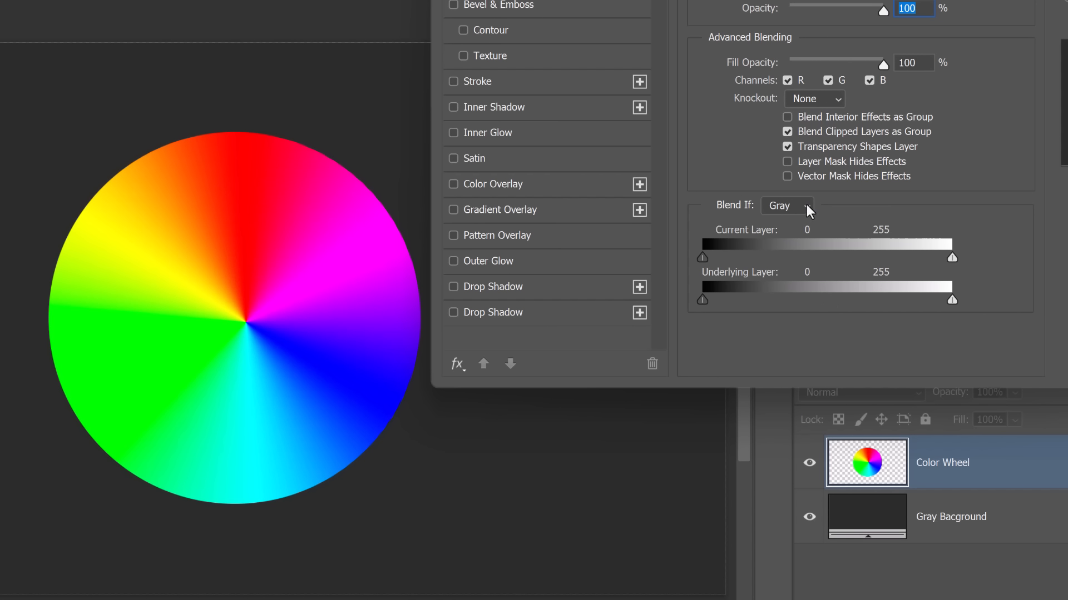
pyautogui.click(806, 206)
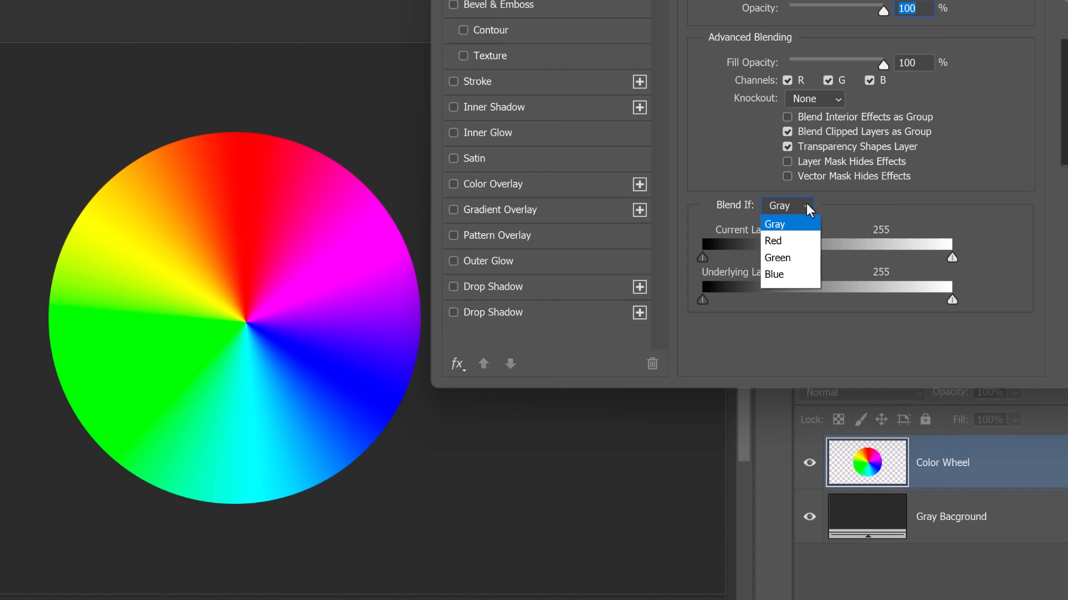
pyautogui.click(808, 245)
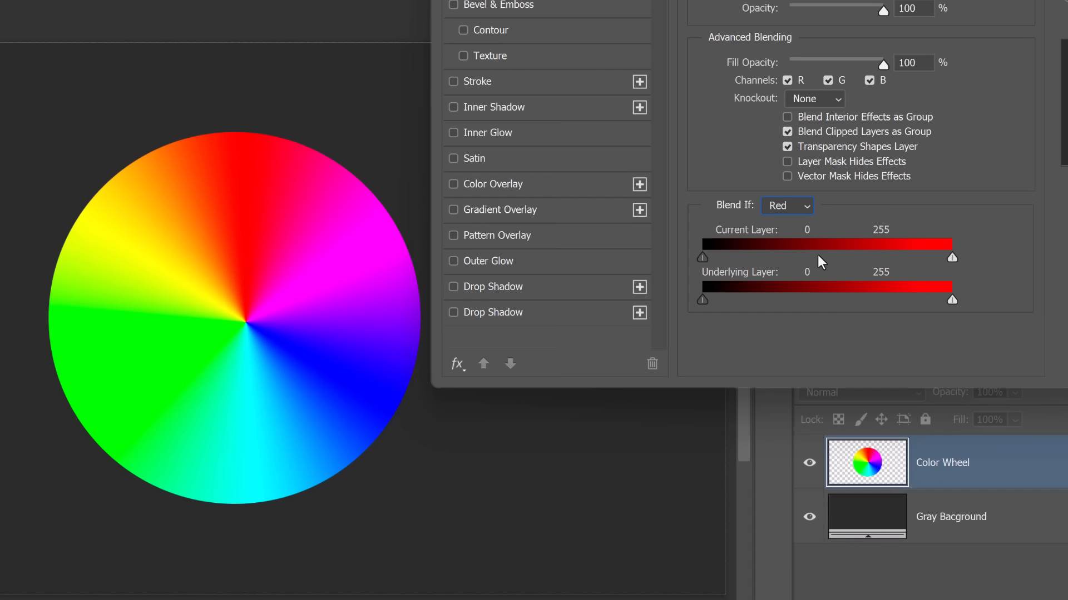
pyautogui.moveTo(703, 257); pyautogui.dragTo(948, 285)
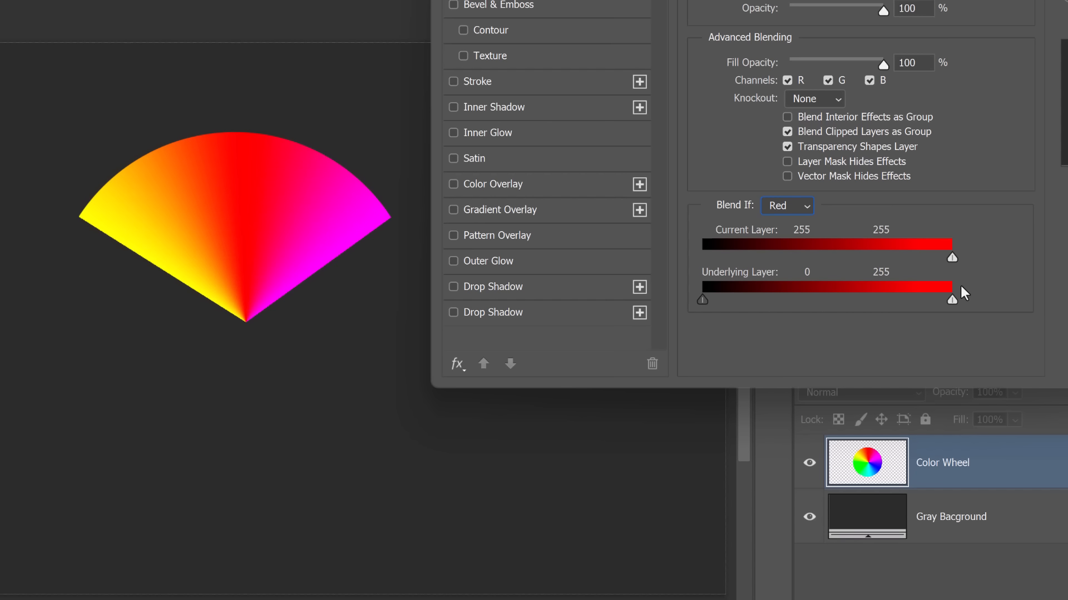
pyautogui.moveTo(959, 286); pyautogui.dragTo(687, 290)
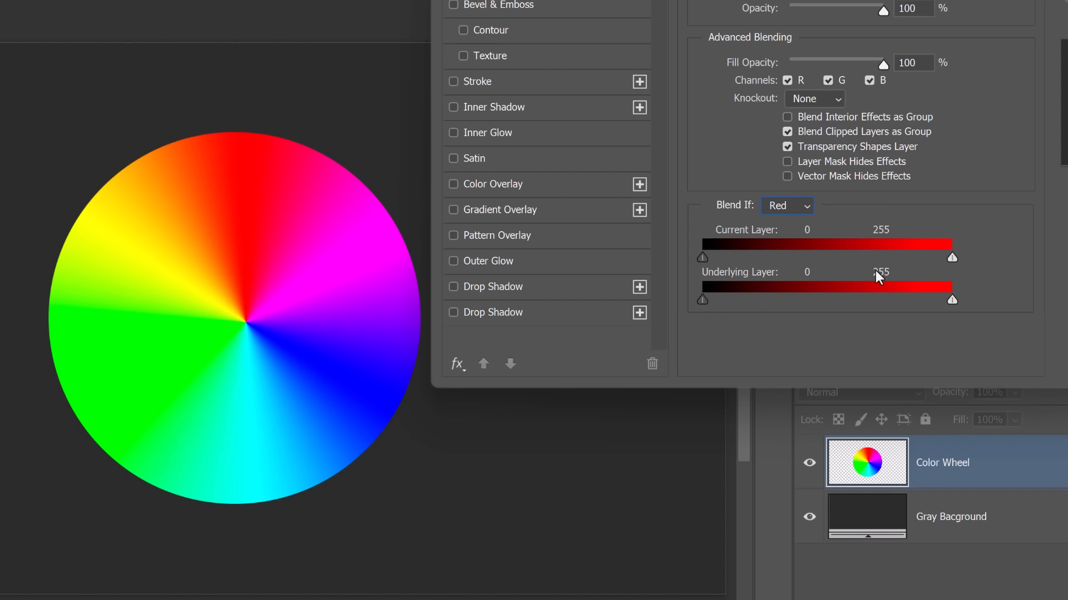
pyautogui.moveTo(953, 261); pyautogui.dragTo(845, 263)
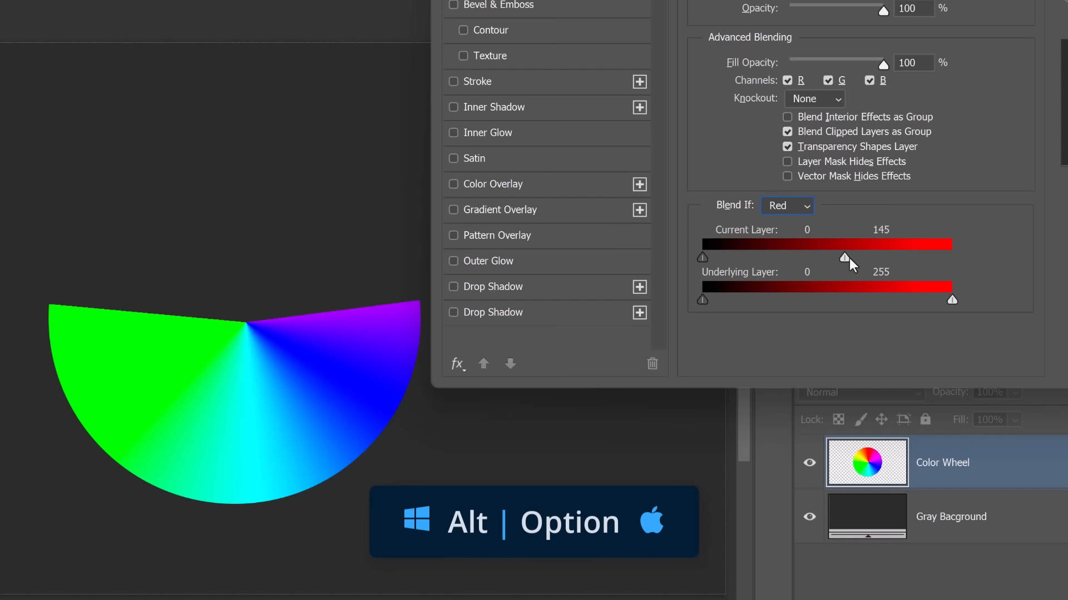
pyautogui.moveTo(846, 257); pyautogui.dragTo(912, 276)
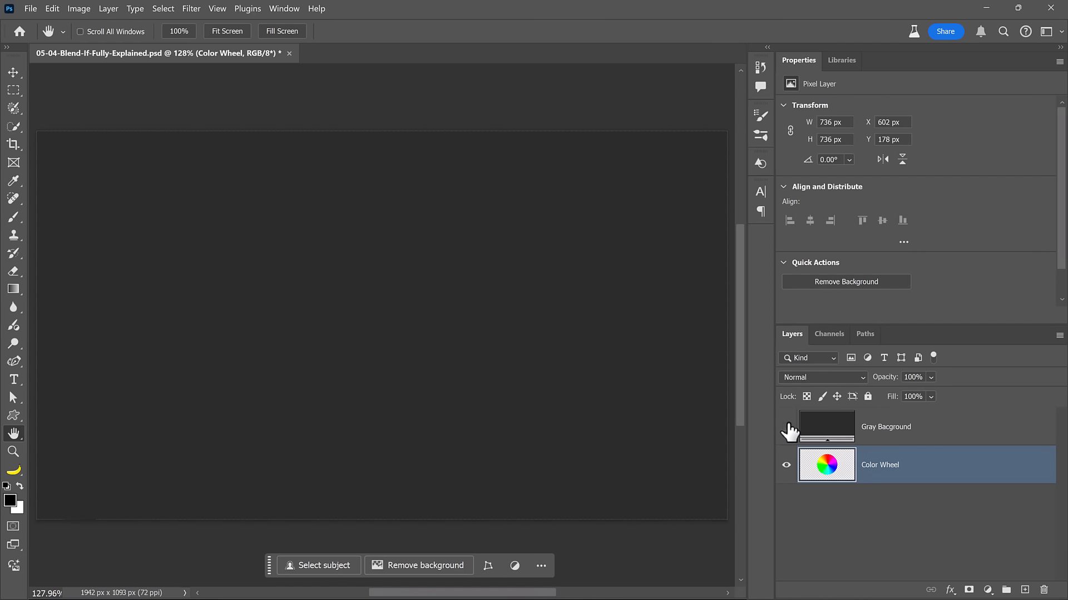
# Check the Color Wheel beneath the gray layer, set the gray layer's Blend If to Green, and raise the underlying layer's black slider.
pyautogui.click(787, 428)
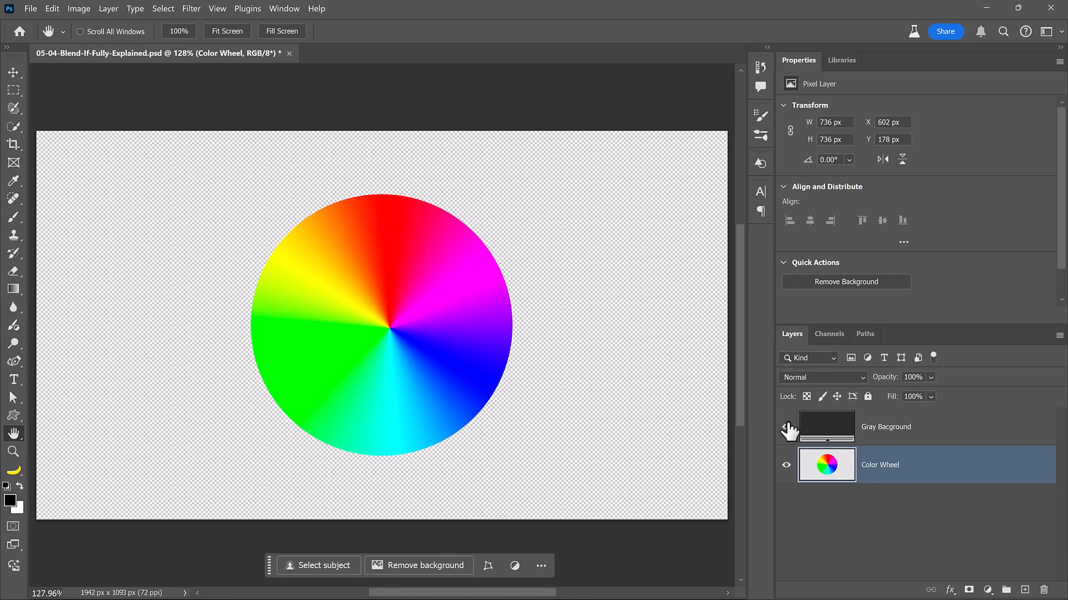
pyautogui.click(787, 428)
pyautogui.doubleClick(970, 434)
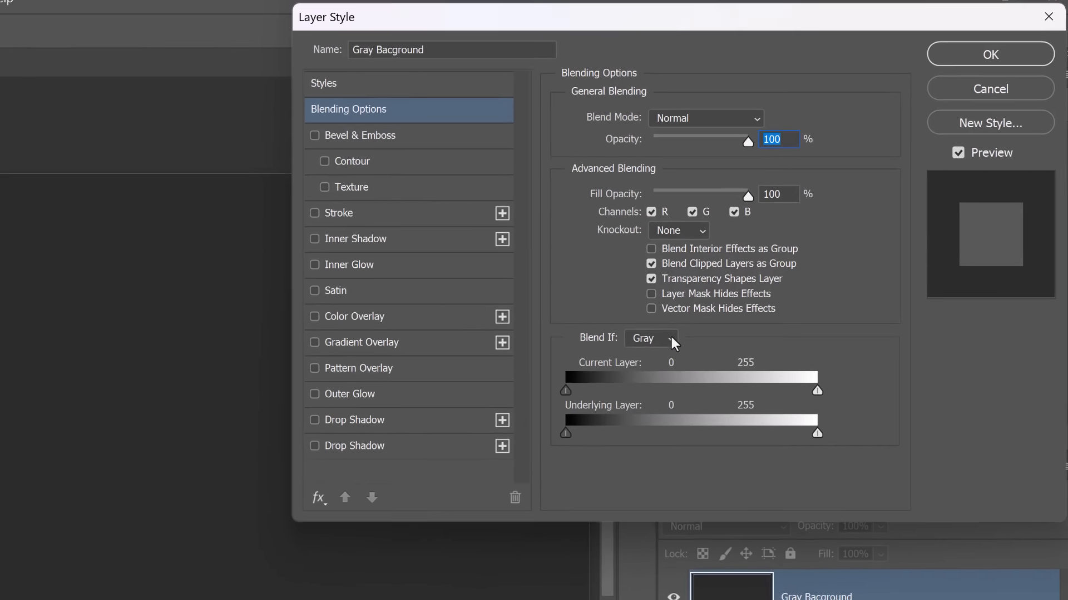
pyautogui.click(740, 269)
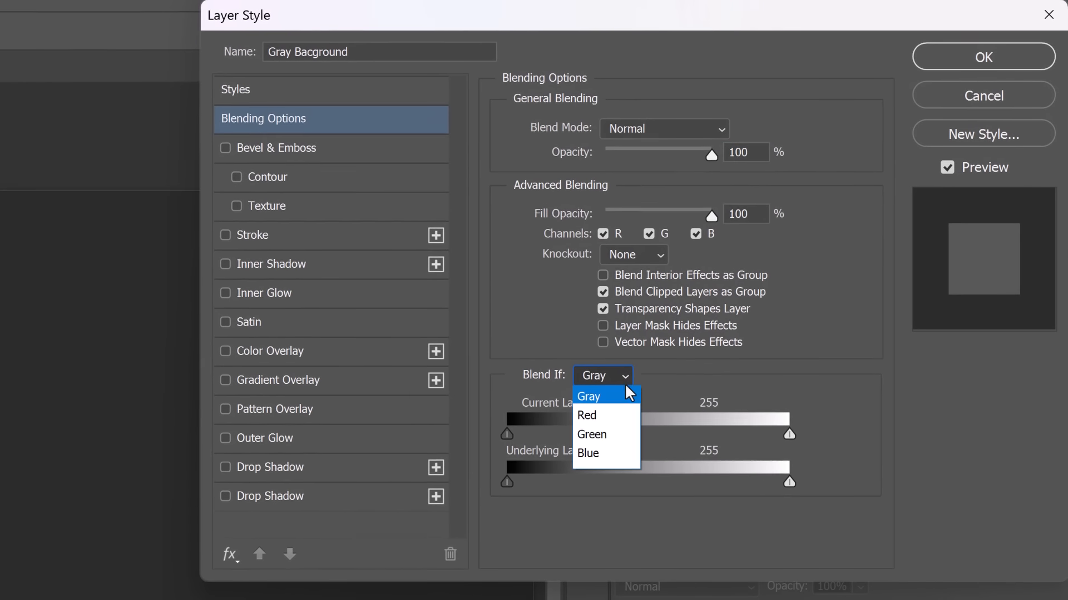
pyautogui.click(625, 440)
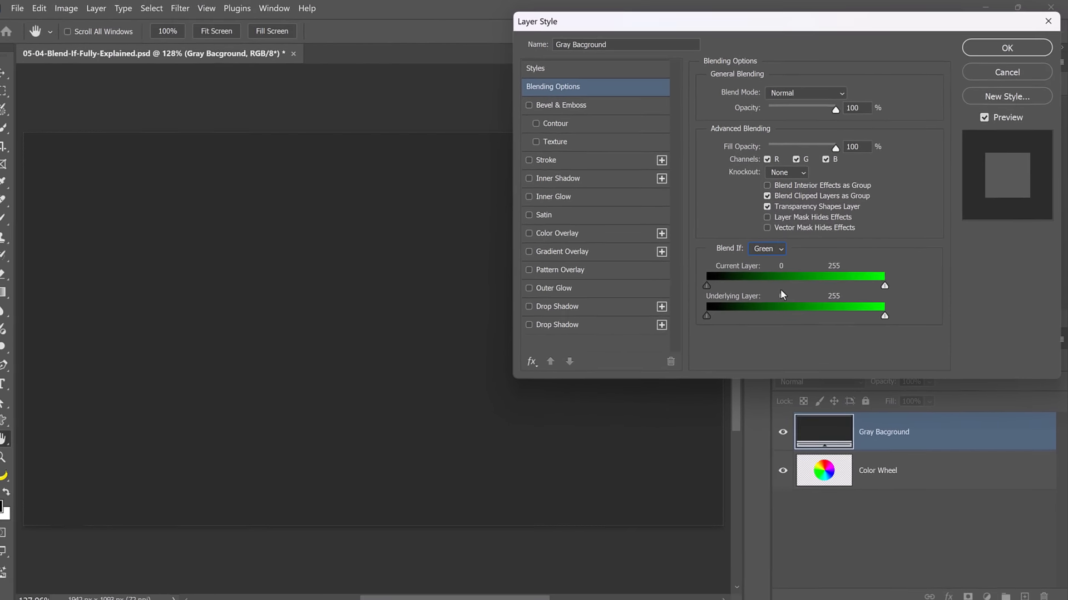
pyautogui.moveTo(886, 314)
pyautogui.mouseDown()
pyautogui.moveTo(775, 315)
pyautogui.moveTo(885, 322)
pyautogui.mouseUp()
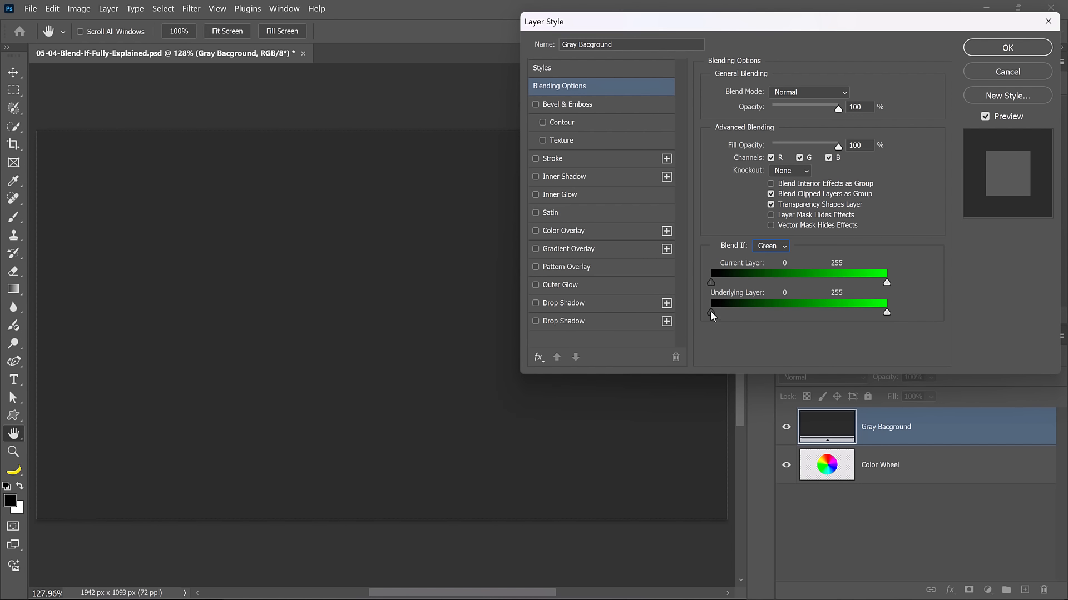
pyautogui.moveTo(712, 315); pyautogui.dragTo(826, 329)
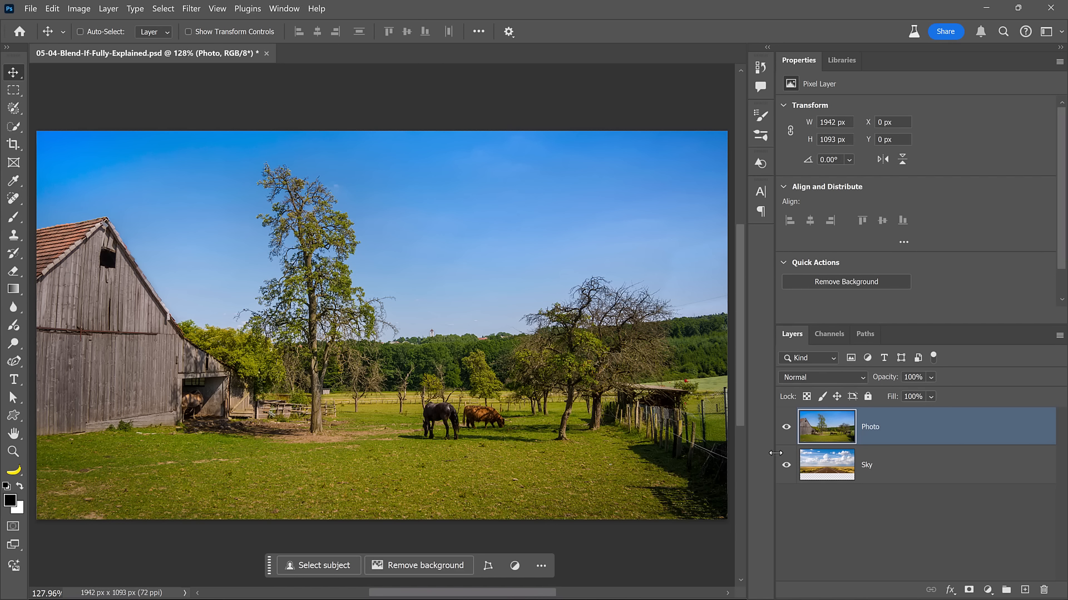
# Check the Sky layer beneath Photo and view the Red, Green and Blue channels in turn, ending on the RGB composite with the layer list displayed.
pyautogui.click(786, 427)
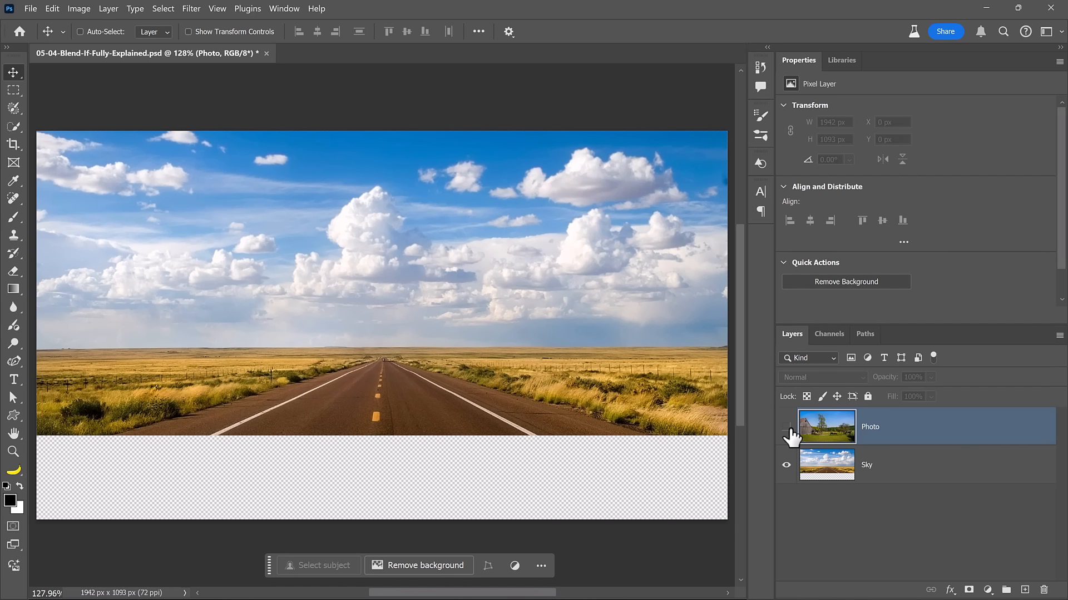
pyautogui.click(786, 427)
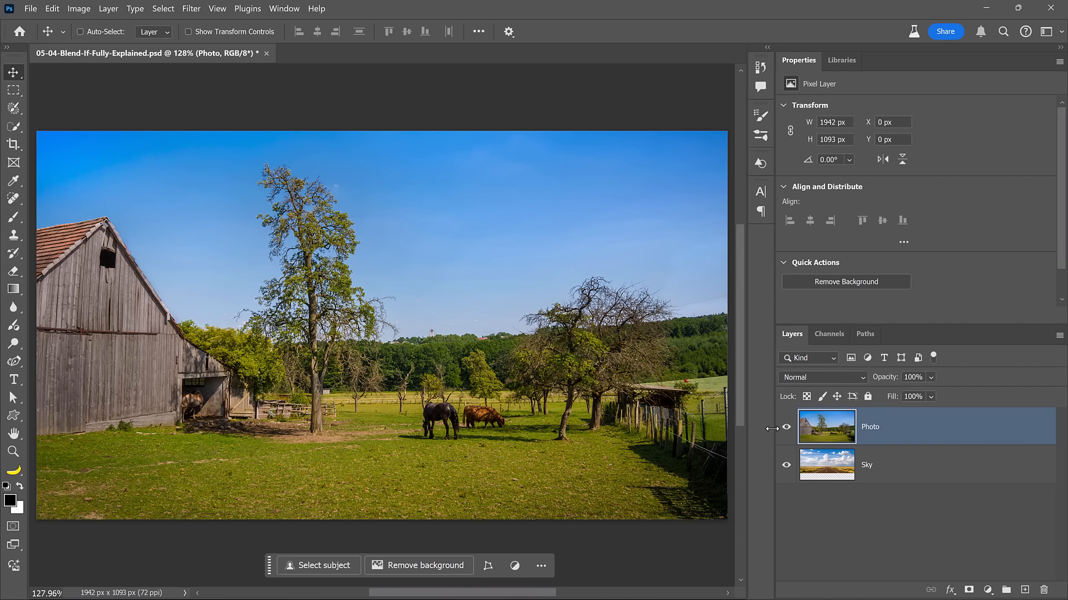
pyautogui.click(821, 340)
pyautogui.click(822, 373)
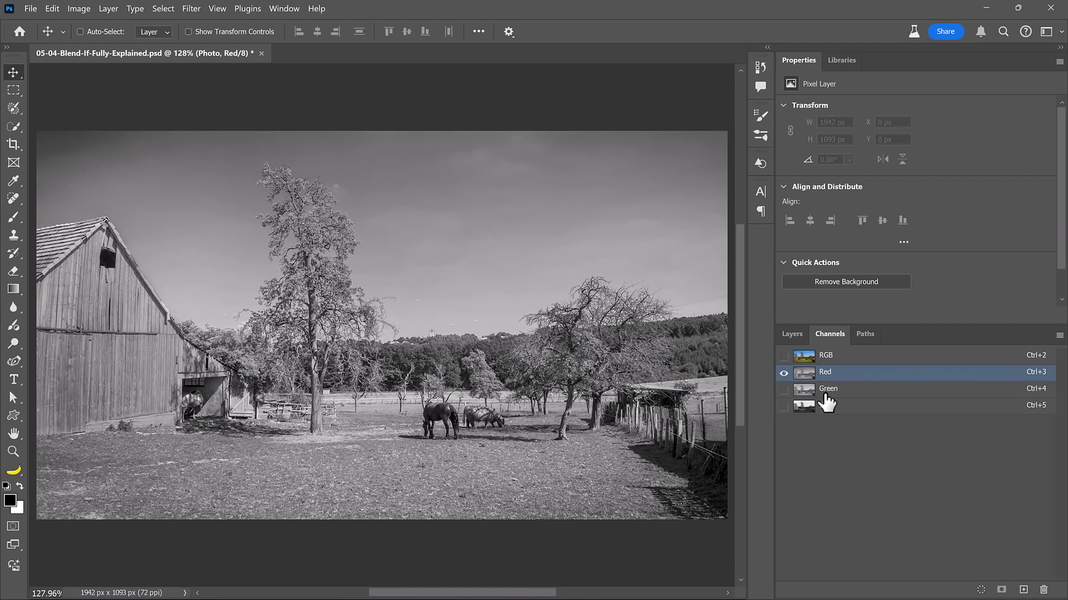
pyautogui.click(822, 392)
pyautogui.click(825, 411)
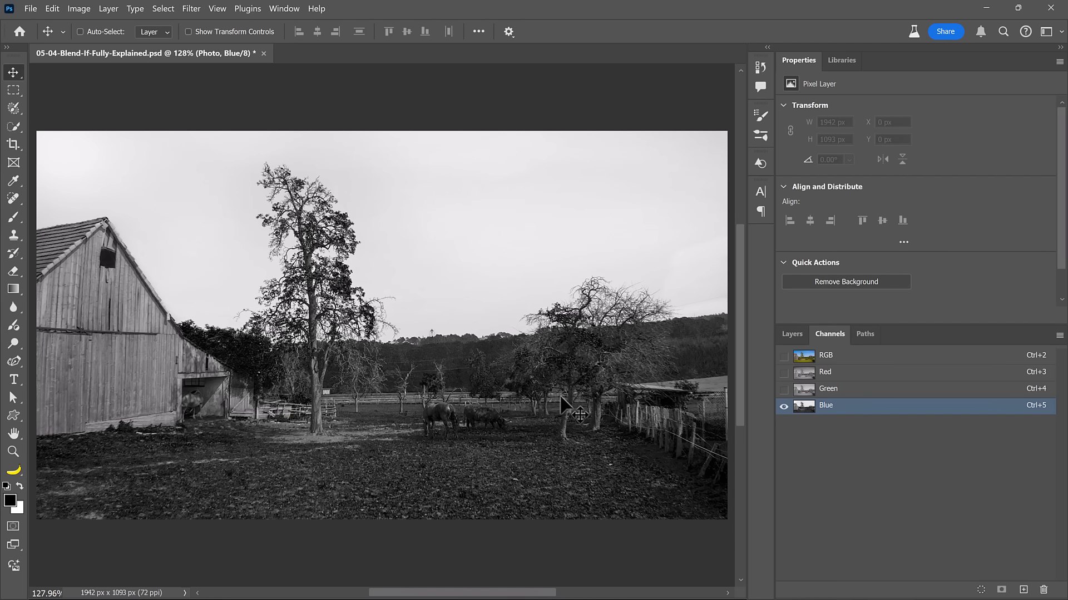
pyautogui.click(817, 356)
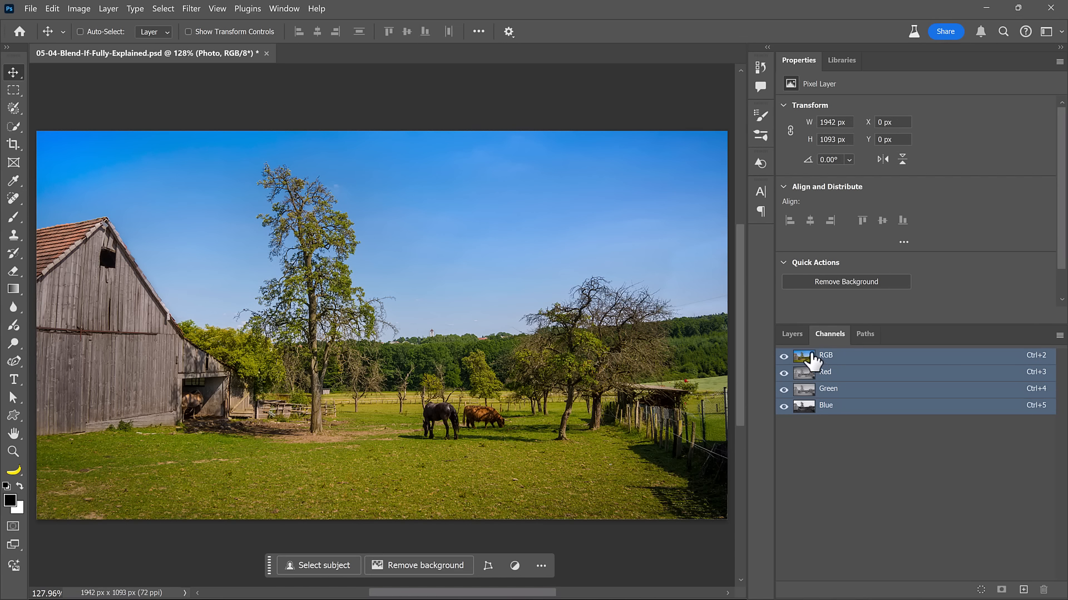
pyautogui.click(788, 335)
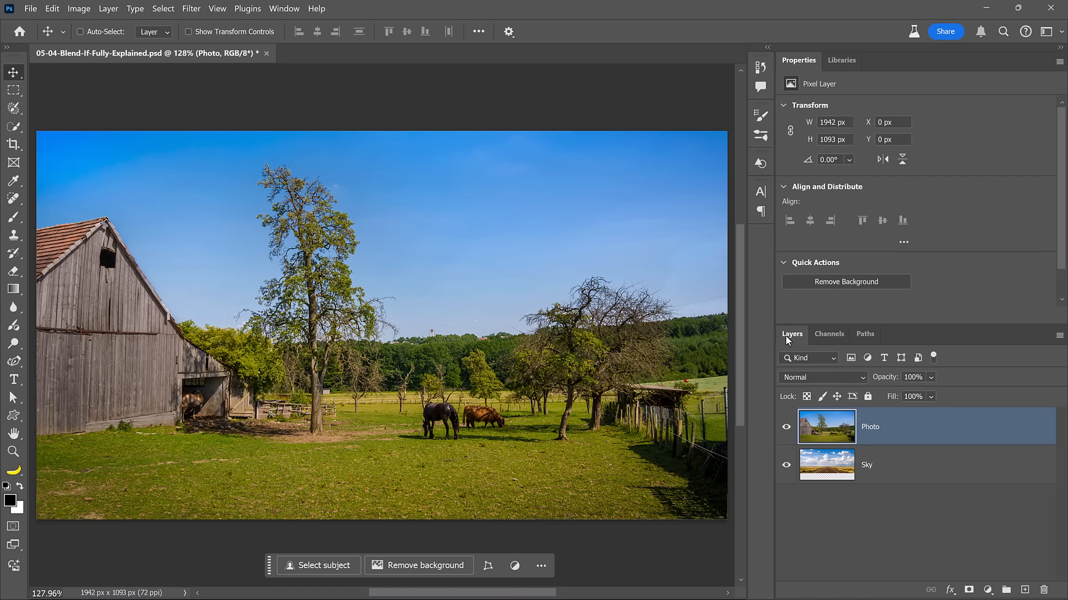
# Set the Photo layer's Blend If to Blue and lower and split the current layer's white slider to 170 / 200.
pyautogui.doubleClick(935, 438)
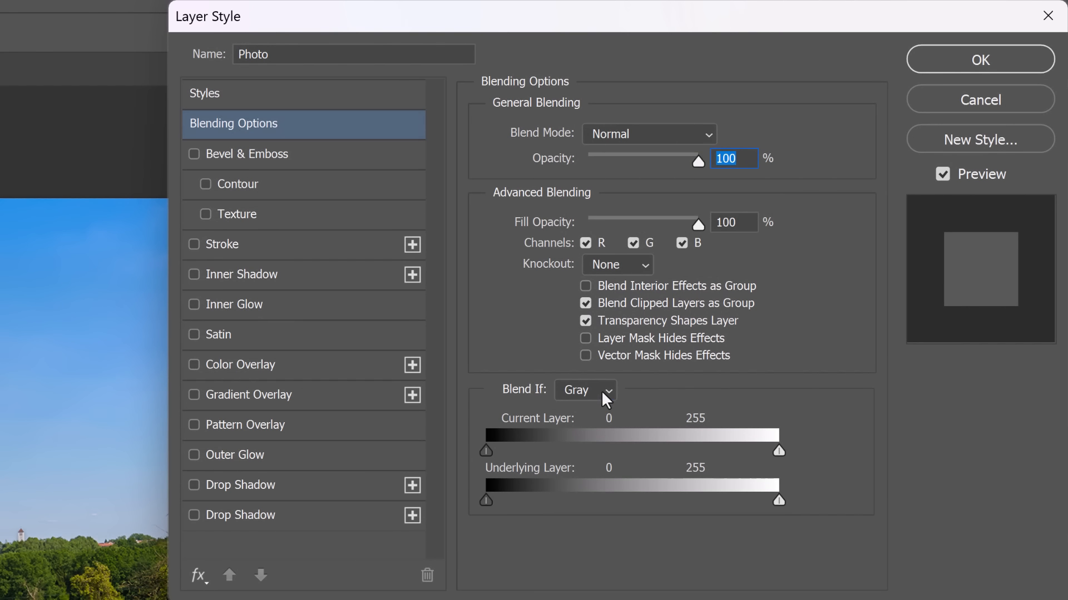
pyautogui.click(602, 390)
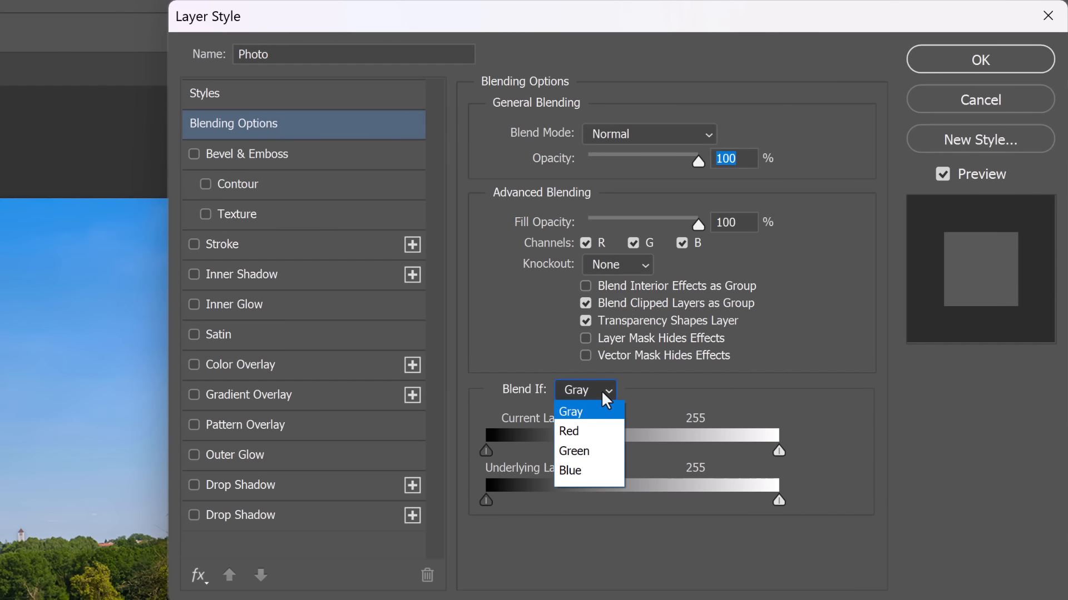
pyautogui.click(581, 475)
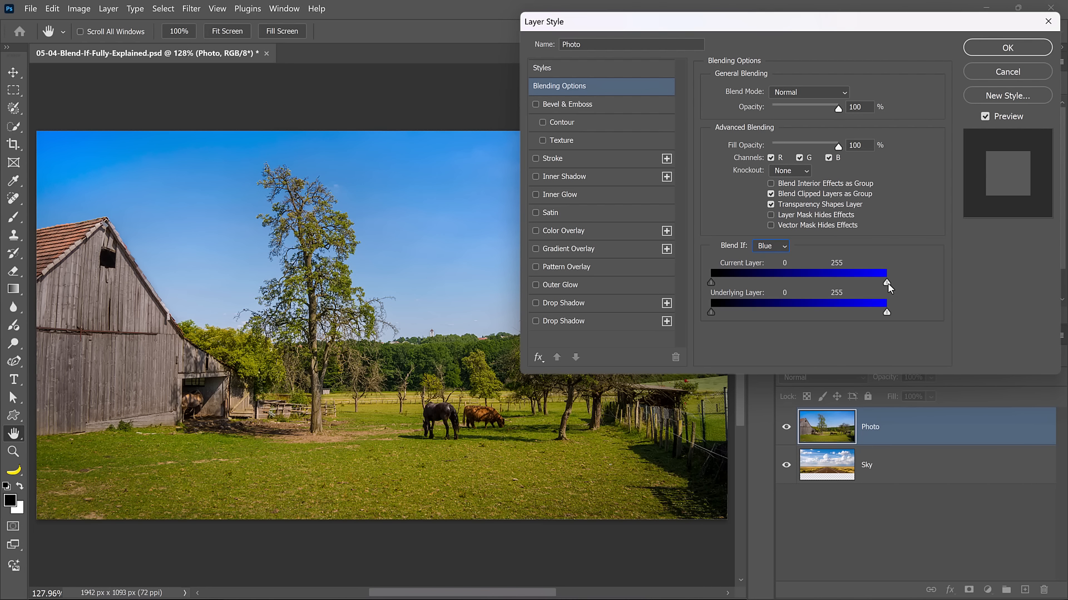
pyautogui.moveTo(886, 282); pyautogui.dragTo(844, 284)
pyautogui.press('alt')
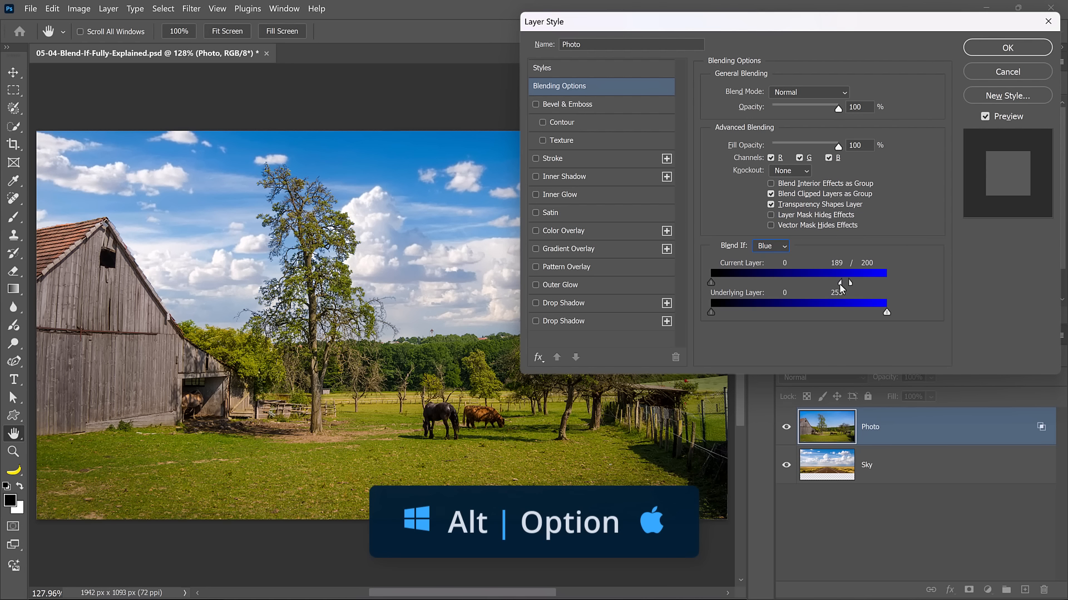
pyautogui.moveTo(840, 283); pyautogui.dragTo(829, 285)
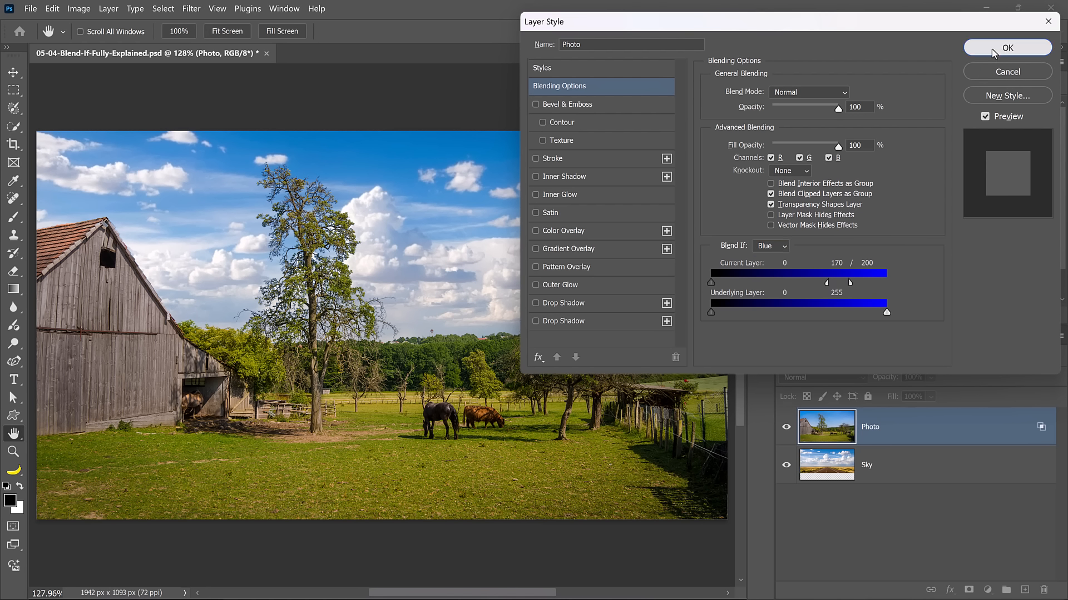
pyautogui.click(991, 49)
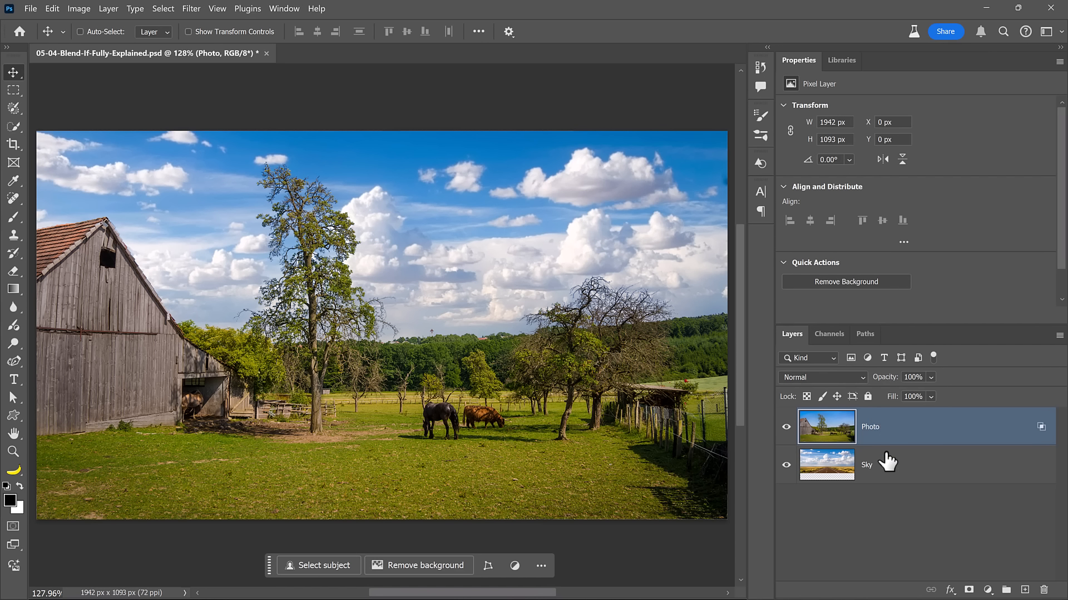
# Select the Sky layer and reposition its clouds behind the barn and trees.
pyautogui.click(883, 461)
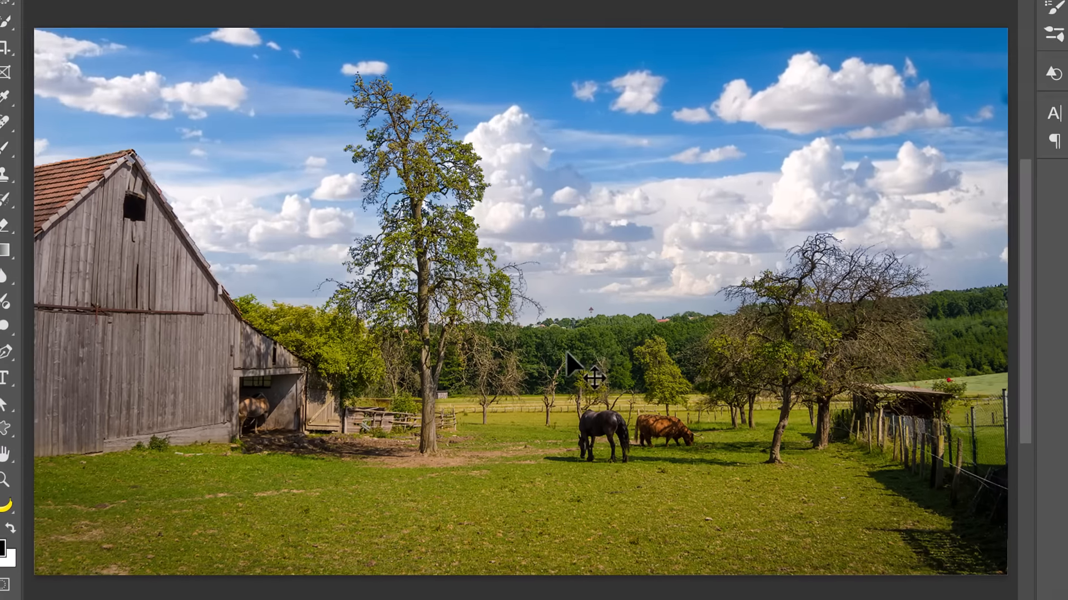
pyautogui.moveTo(435, 359); pyautogui.dragTo(451, 335)
pyautogui.moveTo(588, 318); pyautogui.dragTo(583, 344)
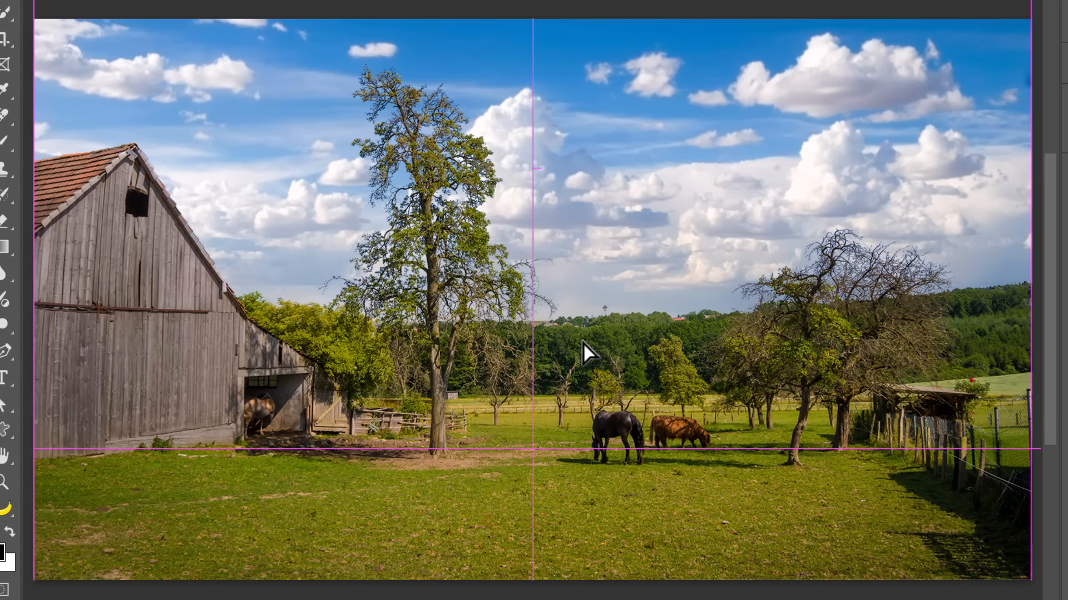